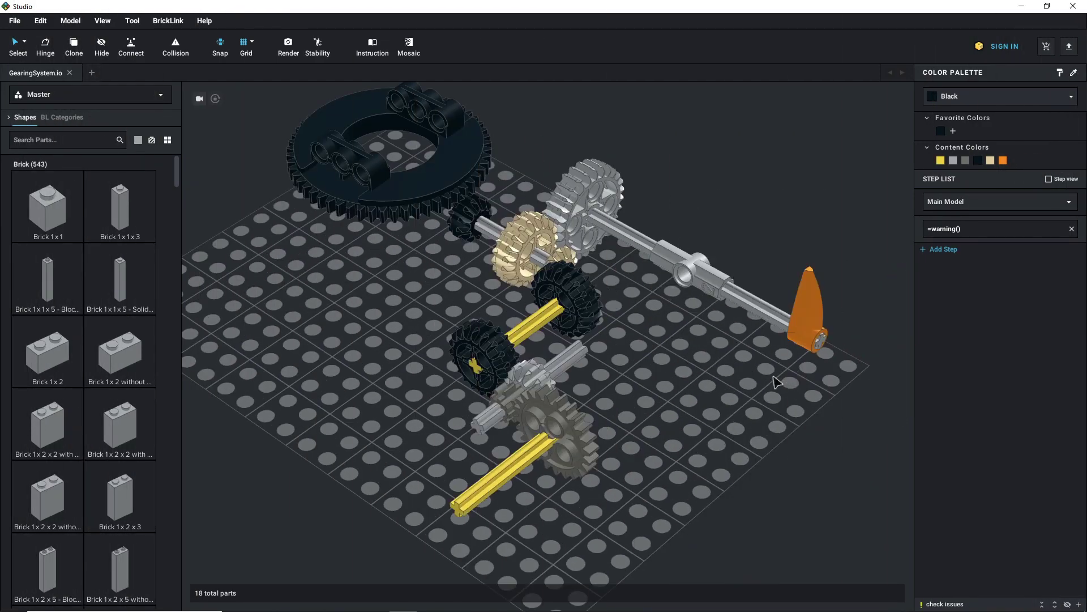
- Switch to the web browser, go to technicbrickpower.com and open its Gearing Ratio Calculator tool
{"action": "key", "text": "alt+Tab"}
{"action": "key", "text": "alt+Tab"}
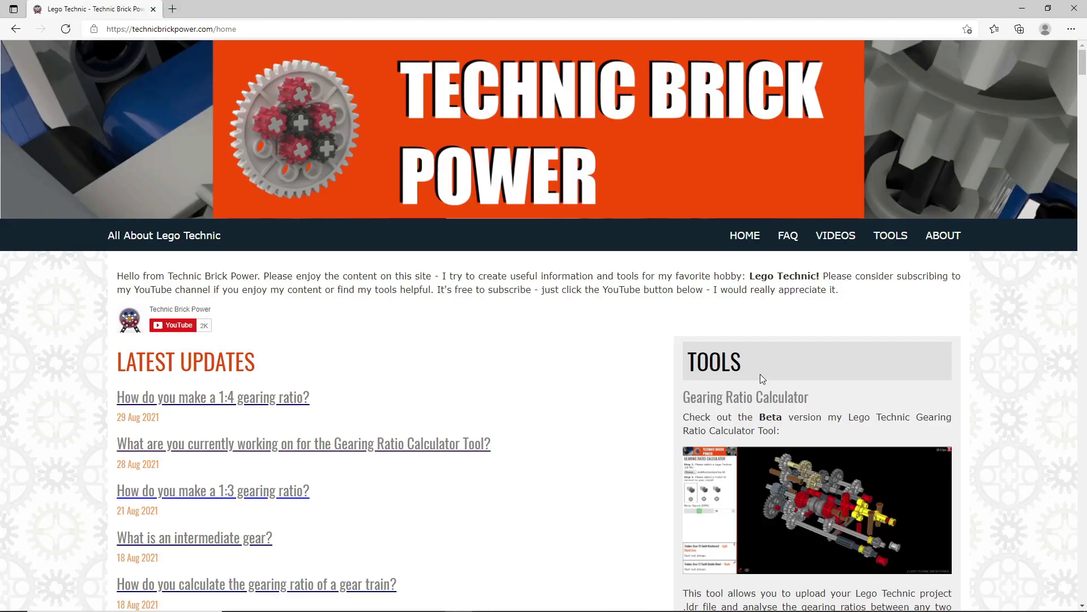
{"action": "left_click", "coordinate": [371, 32]}
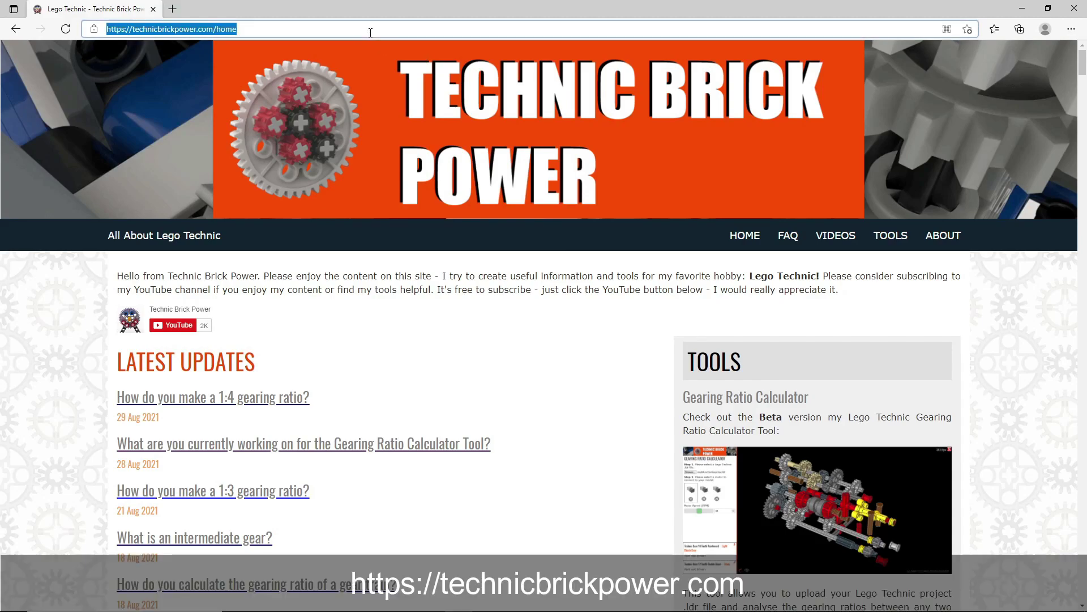
{"action": "type", "text": "tech"}
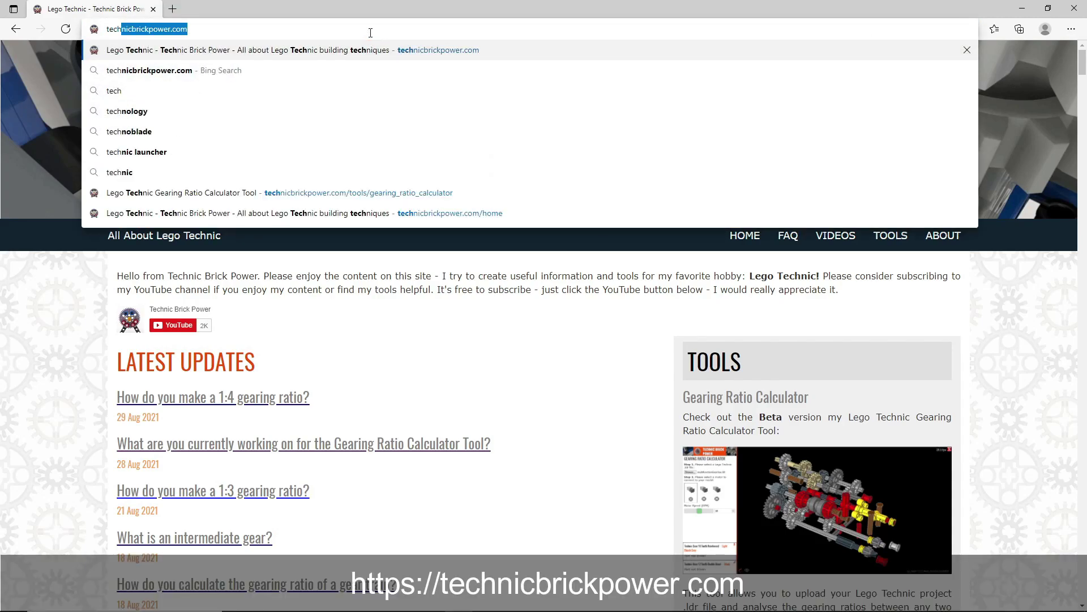
{"action": "key", "text": "Return"}
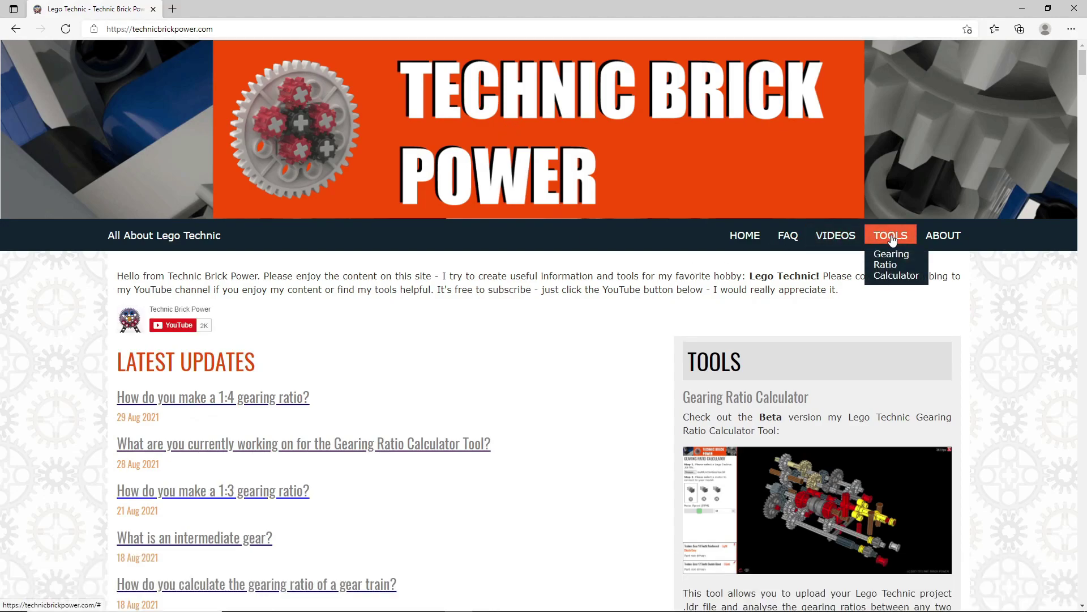
{"action": "scroll", "coordinate": [863, 355], "scroll_direction": "down", "scroll_amount": 5}
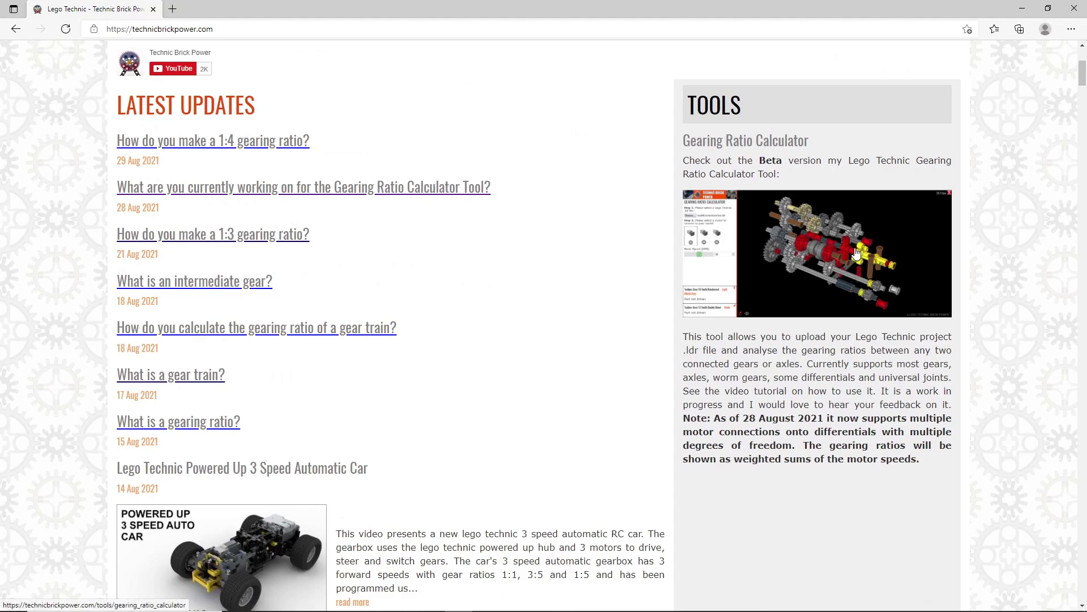
{"action": "left_click", "coordinate": [780, 239]}
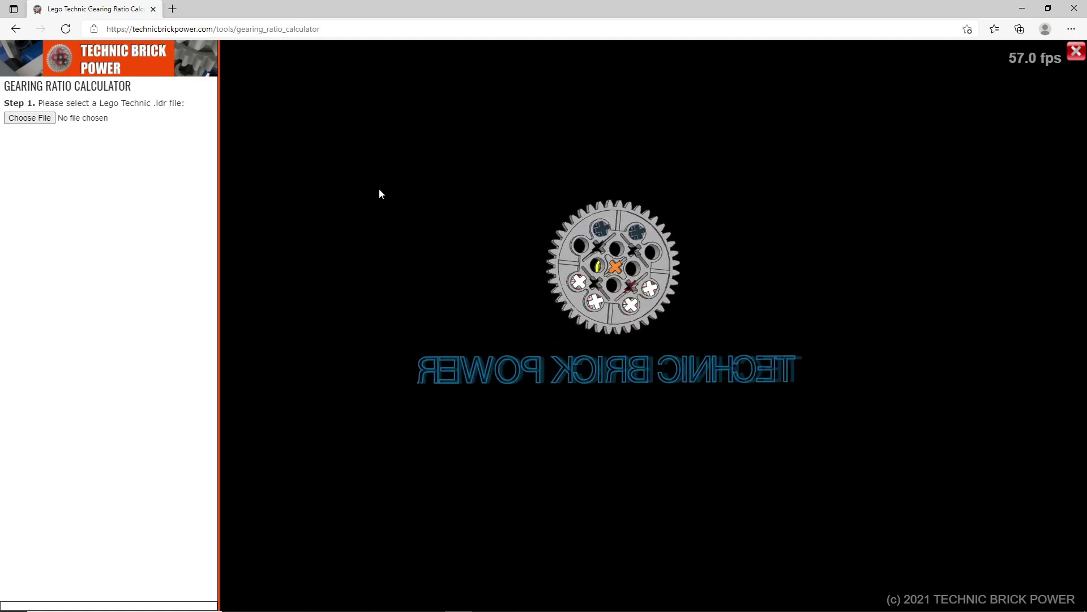
- Switch to Studio and export the gear model as GearingSystem.ldr in the Differentials folder, overwriting the existing file
{"action": "key", "text": "alt+Tab"}
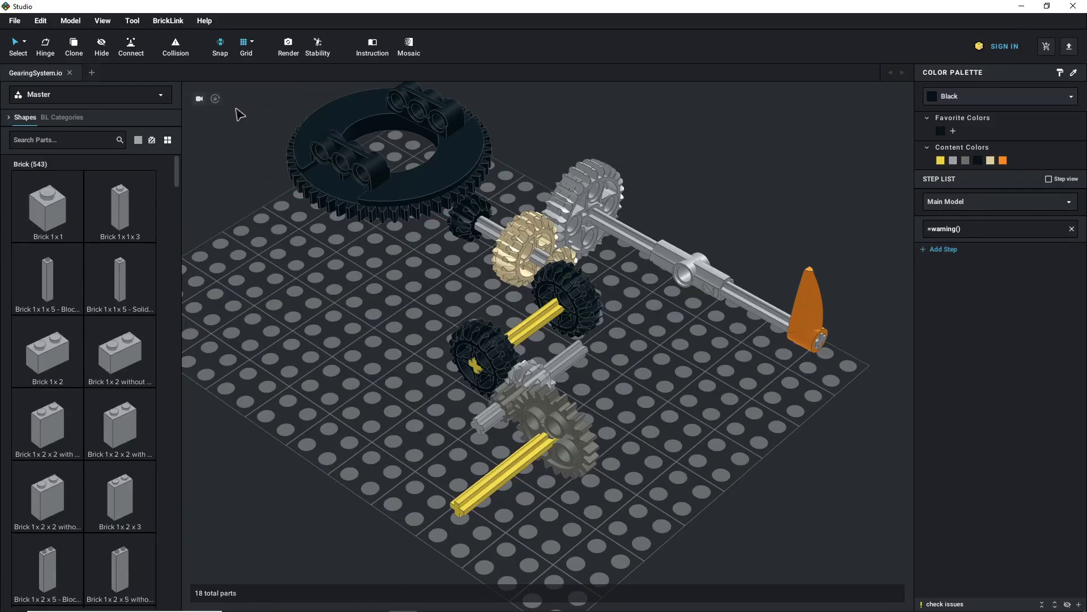
{"action": "left_click_drag", "start_coordinate": [253, 215], "coordinate": [266, 214]}
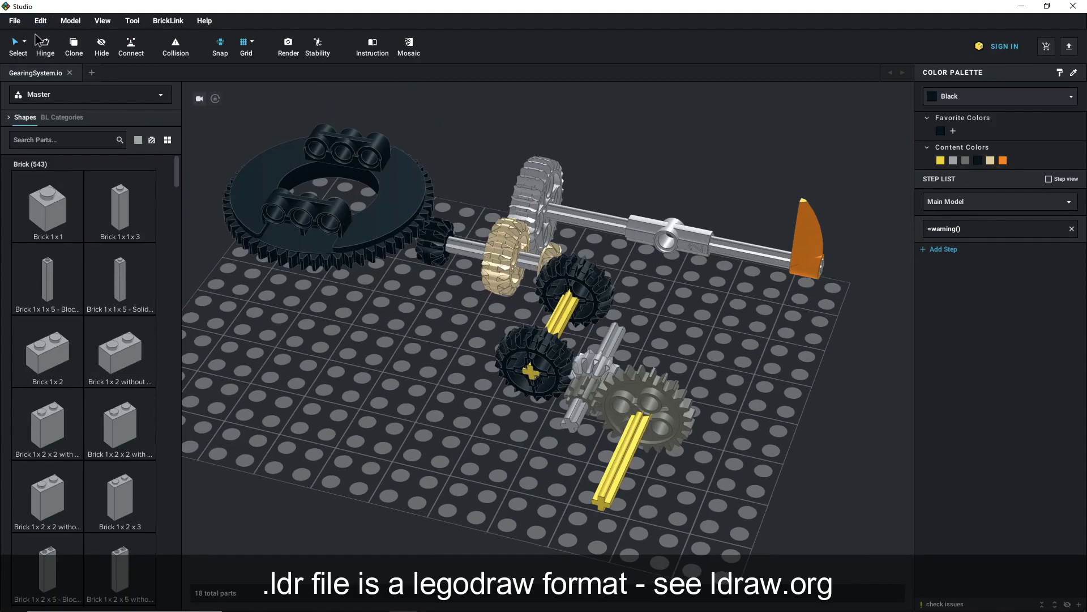
{"action": "mouse_move", "coordinate": [50, 110]}
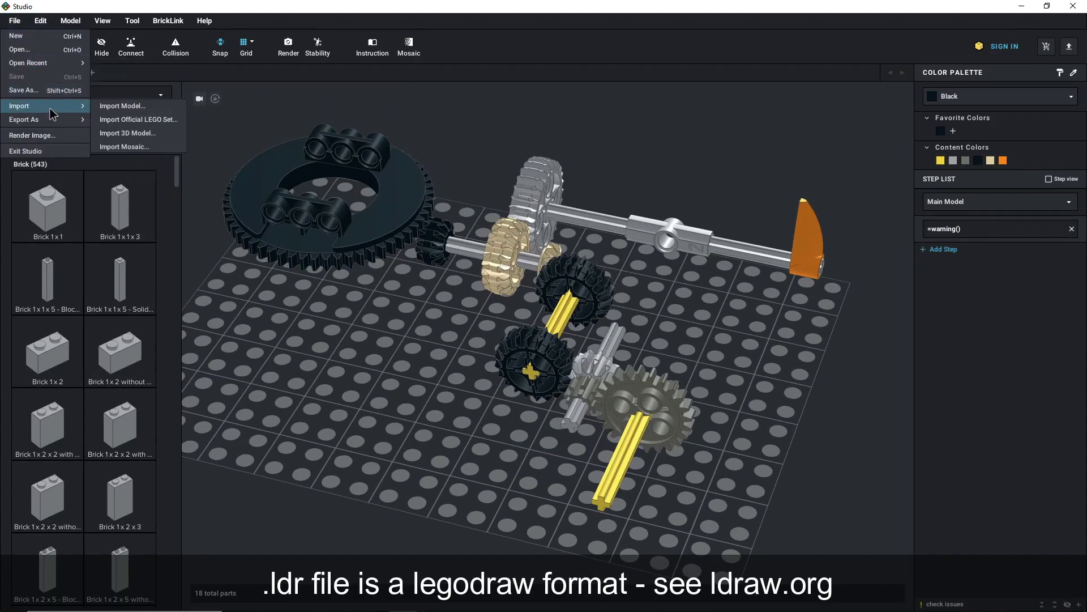
{"action": "left_click", "coordinate": [127, 121]}
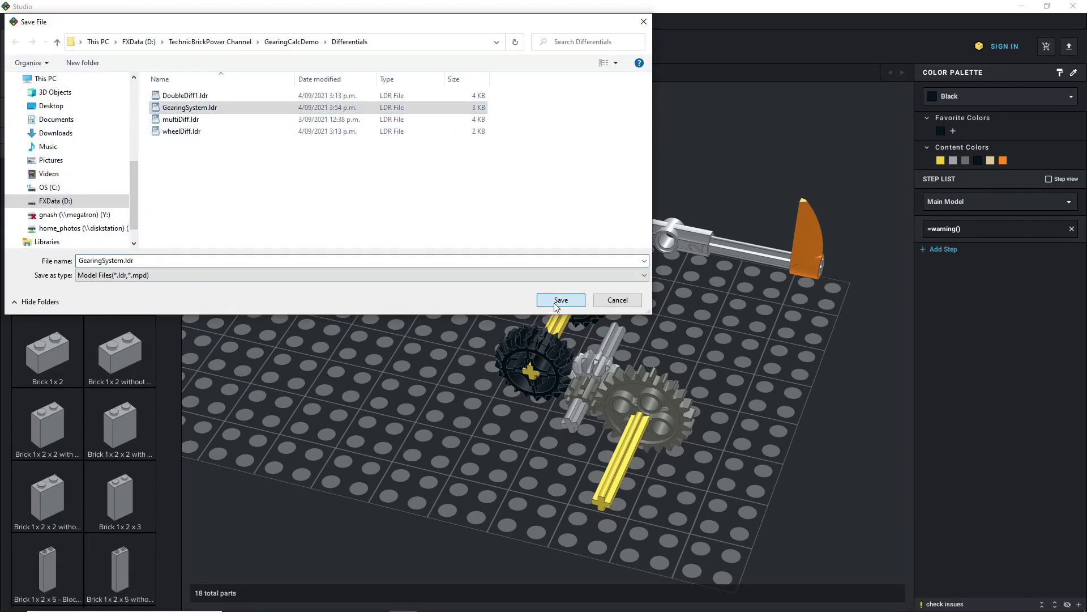
{"action": "left_click", "coordinate": [571, 312]}
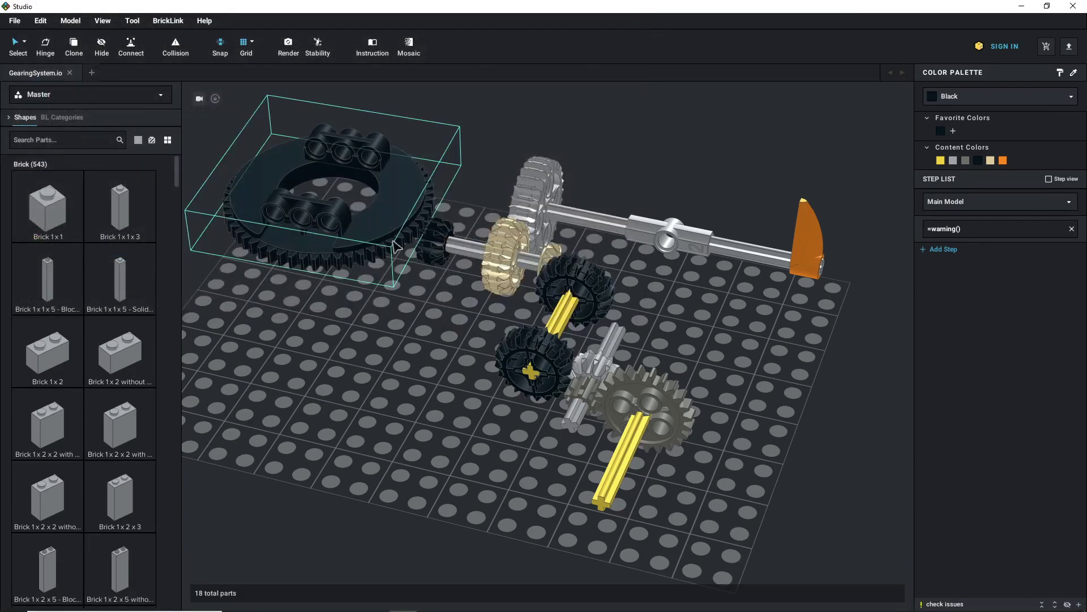
- Switch back to the browser and load GearingSystem.ldr into the Gearing Ratio Calculator
{"action": "key", "text": "alt+Tab"}
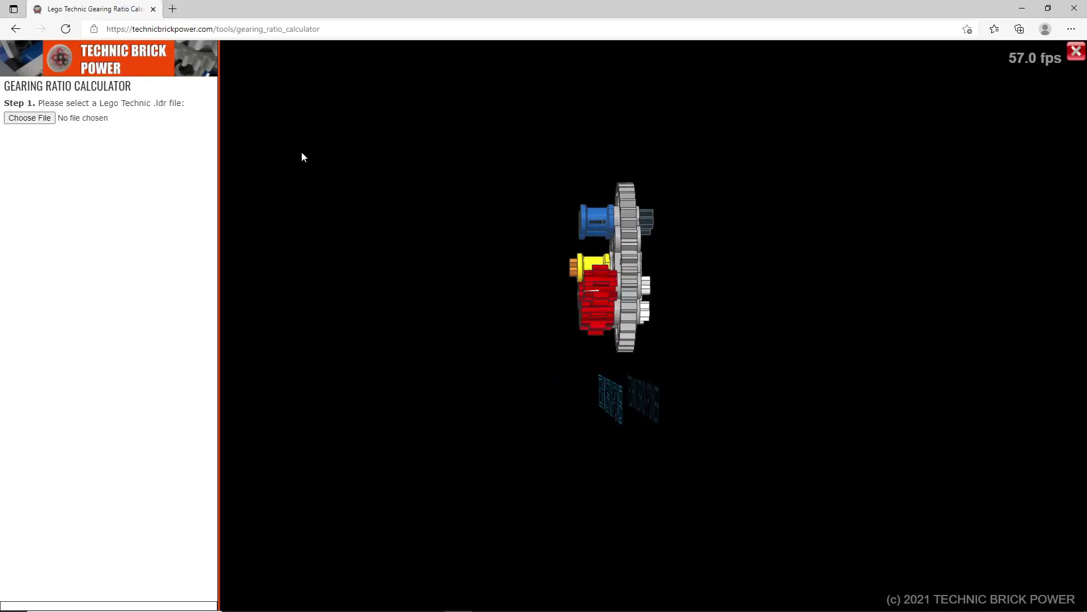
{"action": "left_click", "coordinate": [29, 118]}
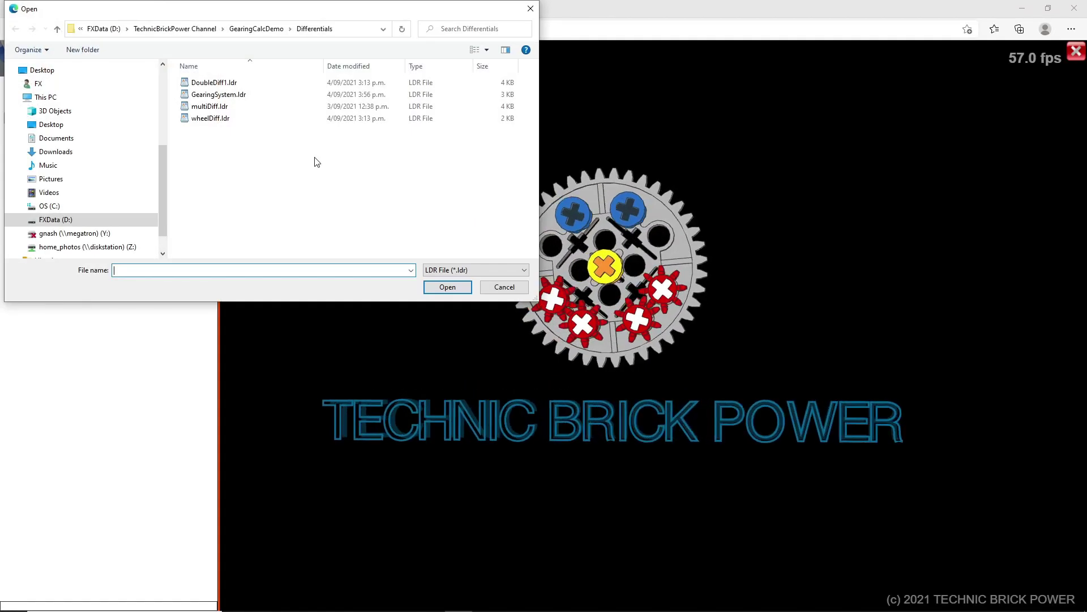
{"action": "left_click", "coordinate": [219, 94]}
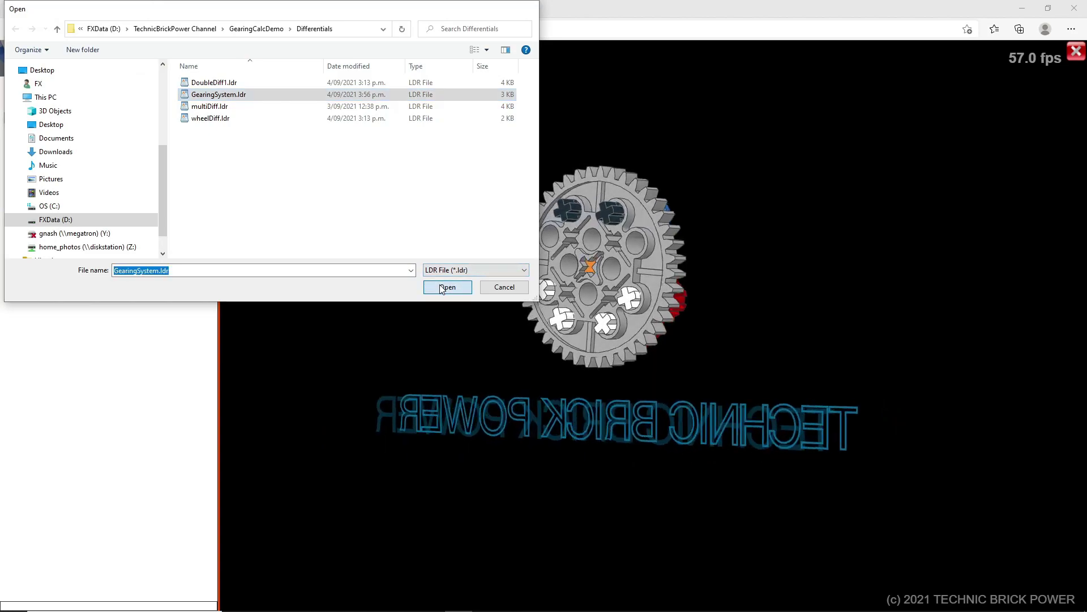
{"action": "left_click", "coordinate": [447, 287]}
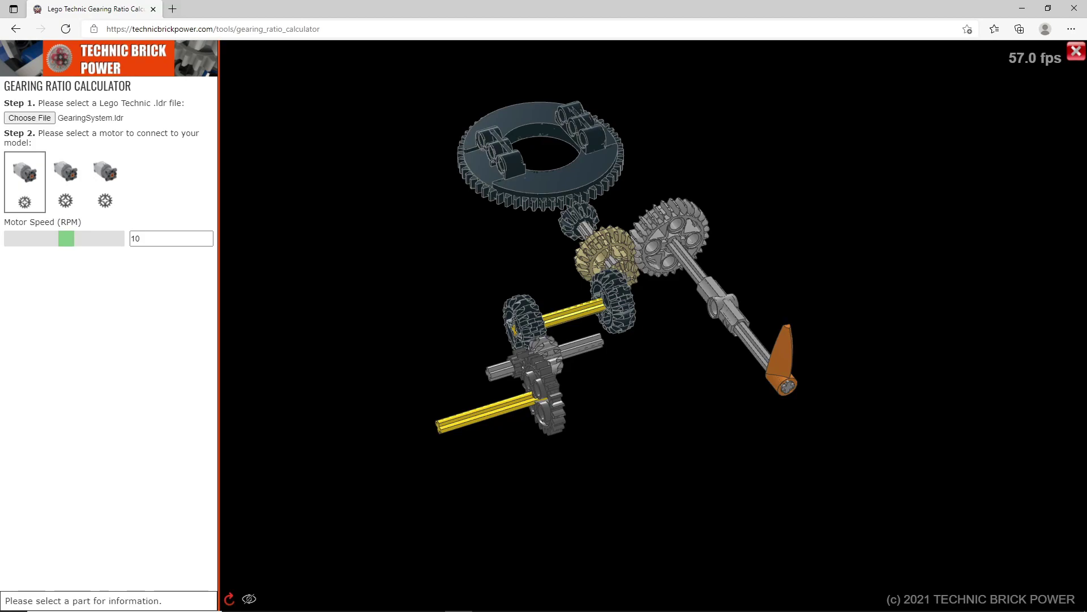
- Connect the first motor to the free-ended yellow axle and check the gearing ratio of the yellow axle between the black gears
{"action": "left_click", "coordinate": [470, 419]}
{"action": "left_click", "coordinate": [496, 460]}
{"action": "left_click_drag", "start_coordinate": [496, 460], "coordinate": [588, 356]}
{"action": "left_click", "coordinate": [588, 357]}
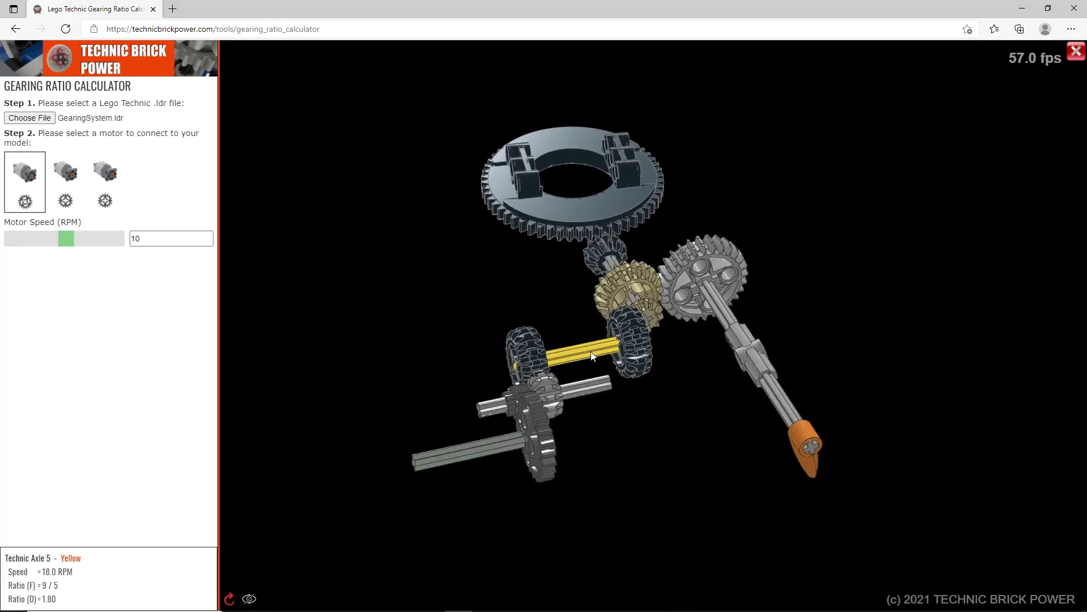
{"action": "left_click_drag", "start_coordinate": [536, 378], "coordinate": [609, 419]}
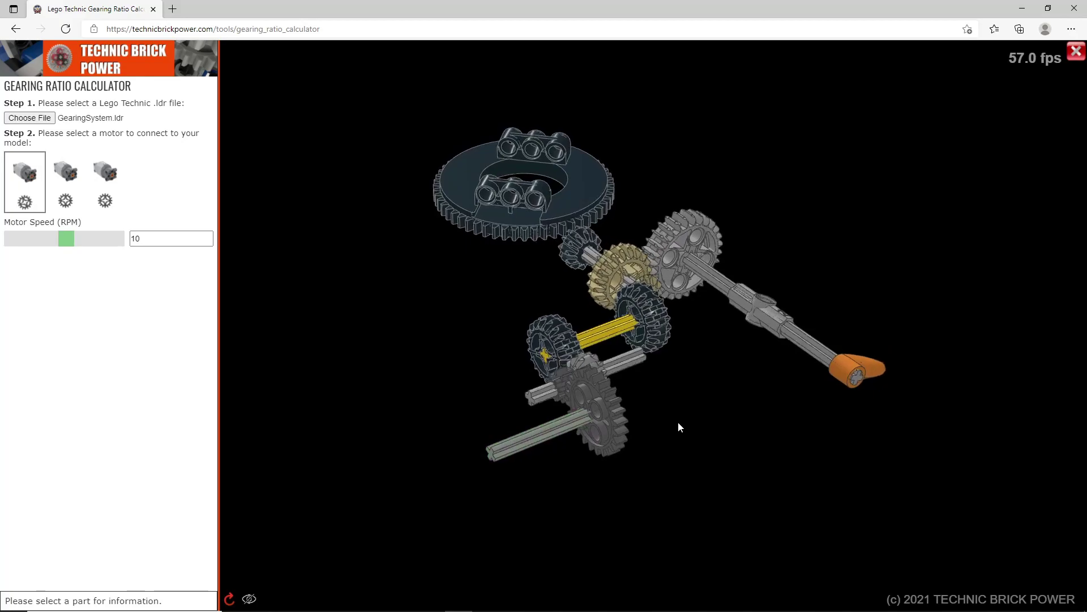
- Pin the part information to compare the turntable, orange tooth and driven axle, and increase the number of decimal places shown
{"action": "left_click", "coordinate": [524, 214]}
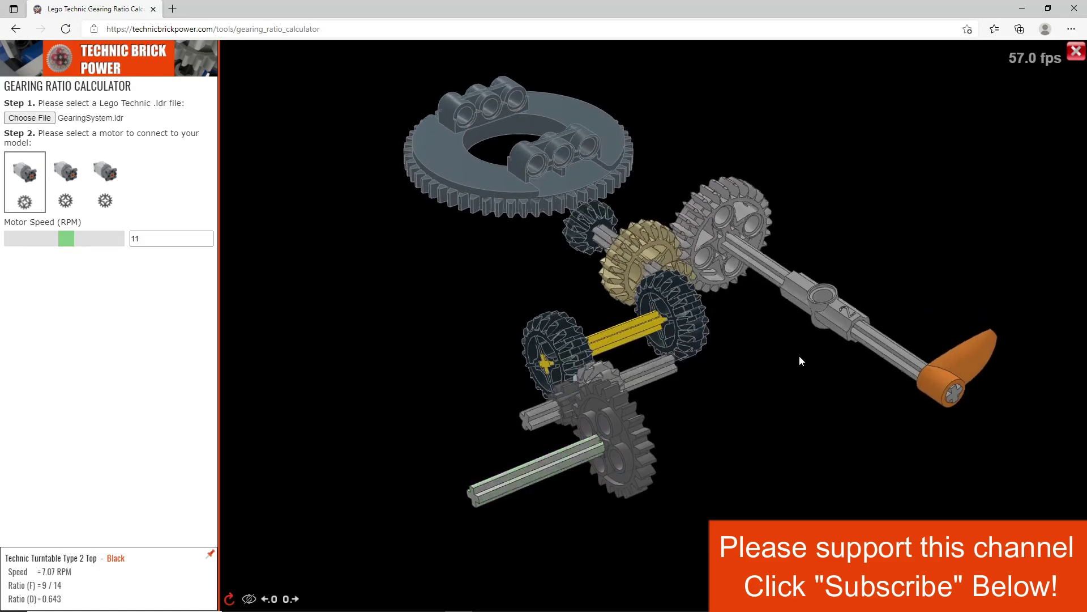
{"action": "mouse_move", "coordinate": [936, 382]}
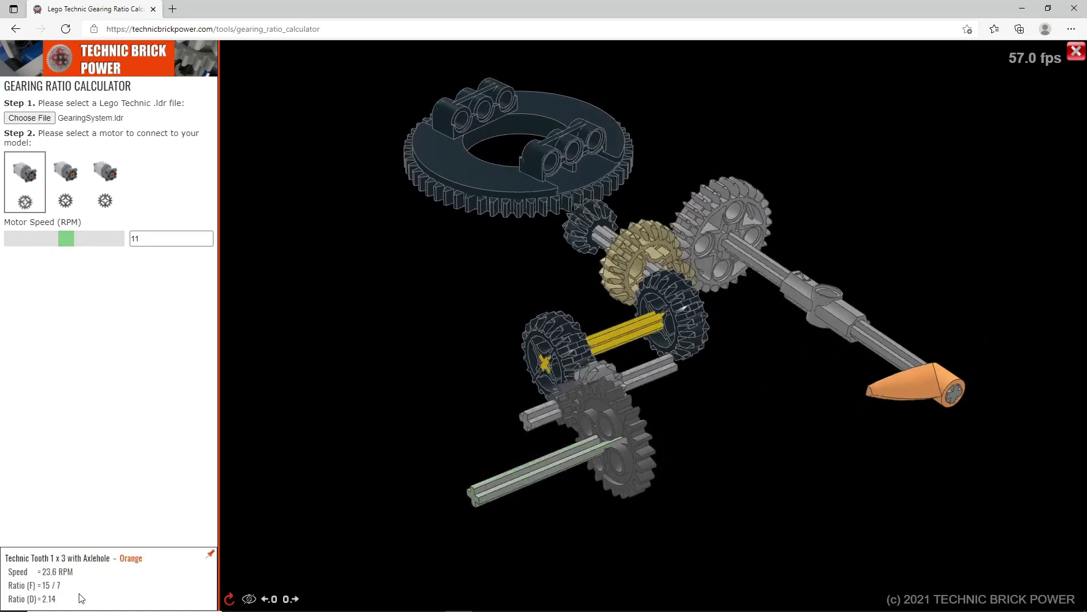
{"action": "left_click", "coordinate": [270, 599]}
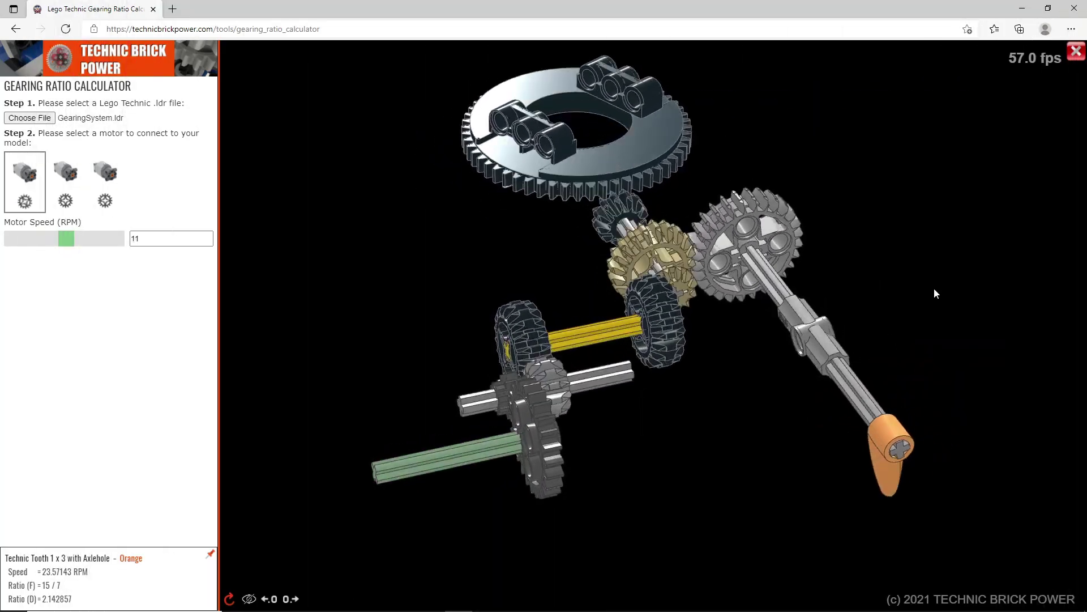
{"action": "mouse_move", "coordinate": [432, 436]}
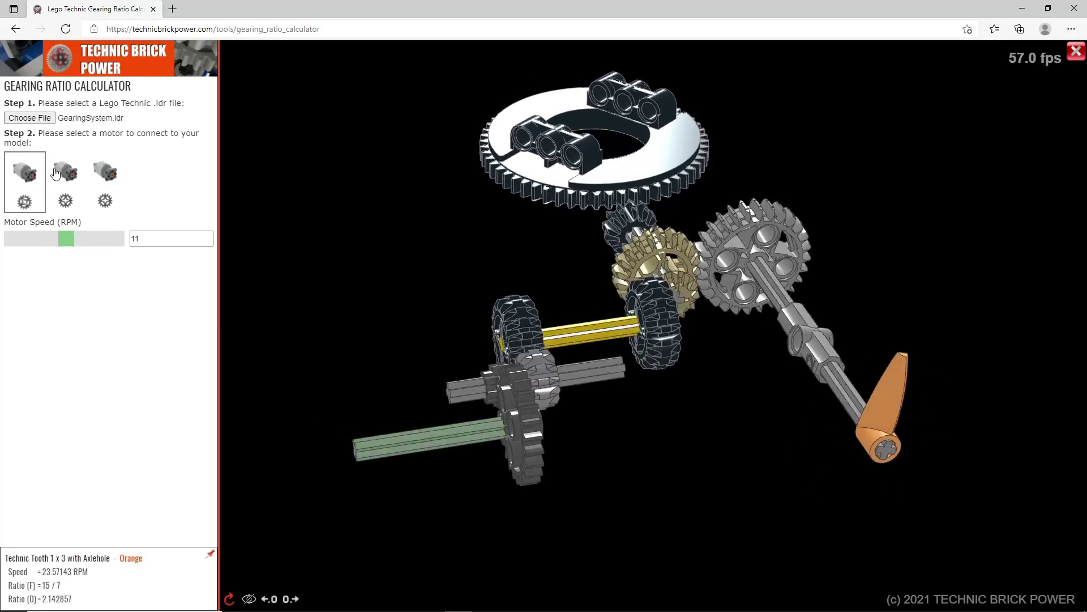
{"action": "mouse_move", "coordinate": [392, 442]}
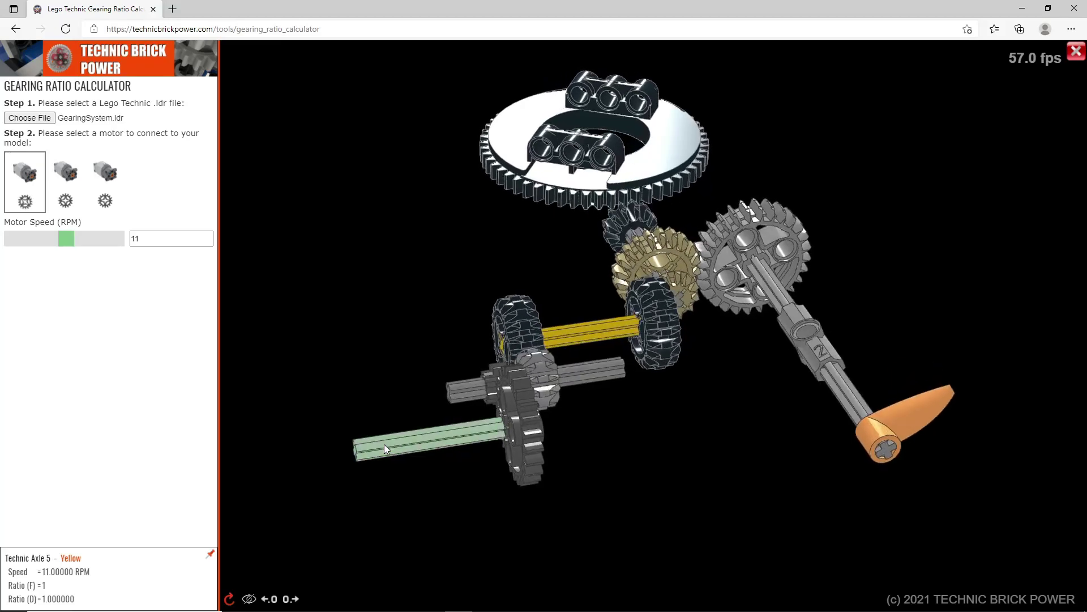
- Try connecting the second motor to the grey axle that carries the orange tooth, check the connected parts, and remove that motor
{"action": "left_click", "coordinate": [66, 203]}
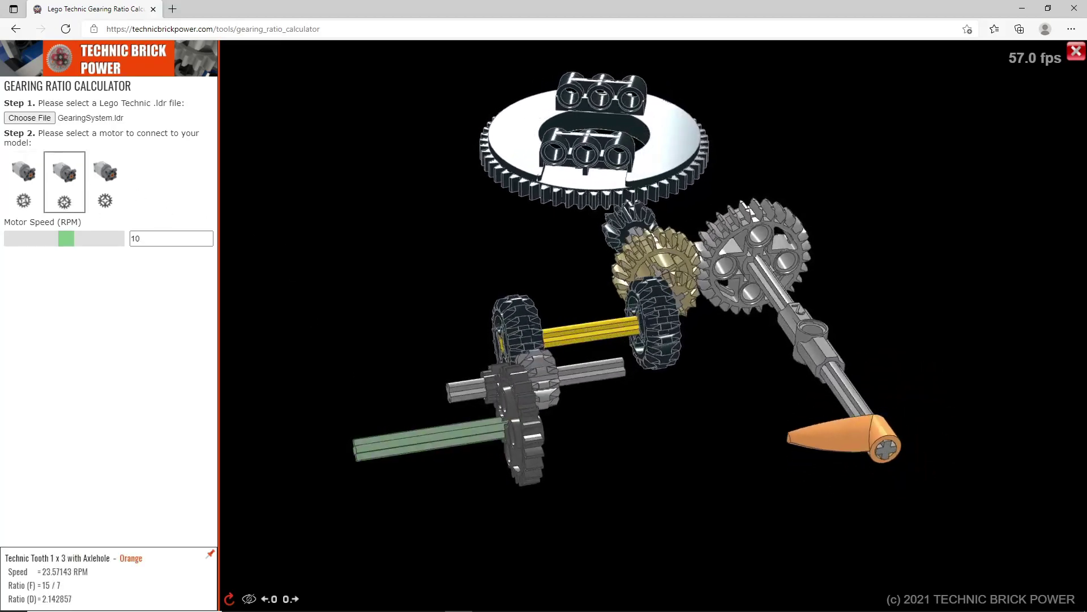
{"action": "left_click", "coordinate": [836, 386]}
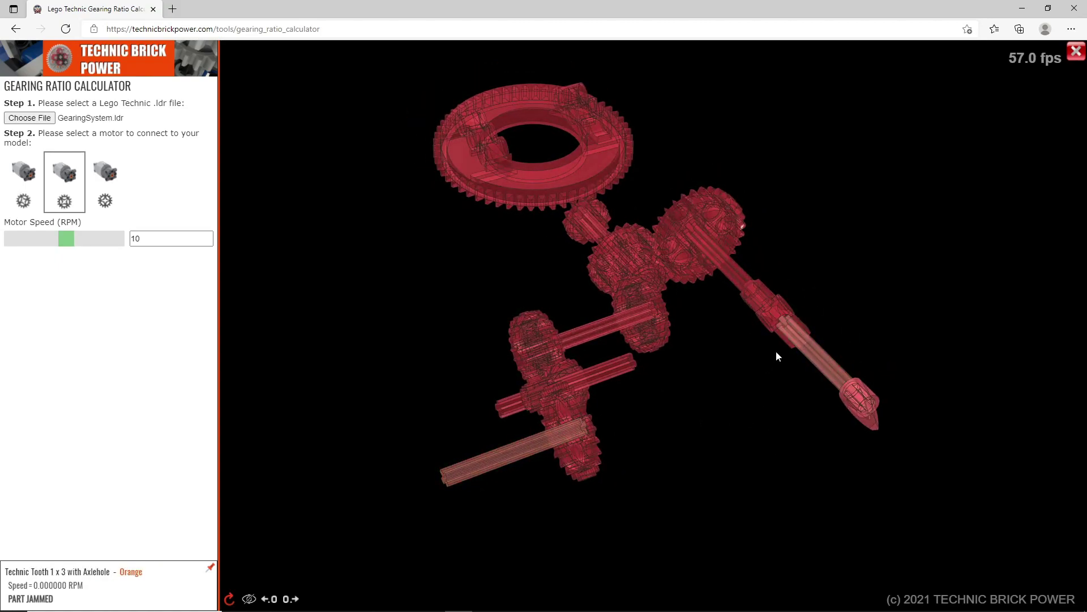
{"action": "mouse_move", "coordinate": [746, 301]}
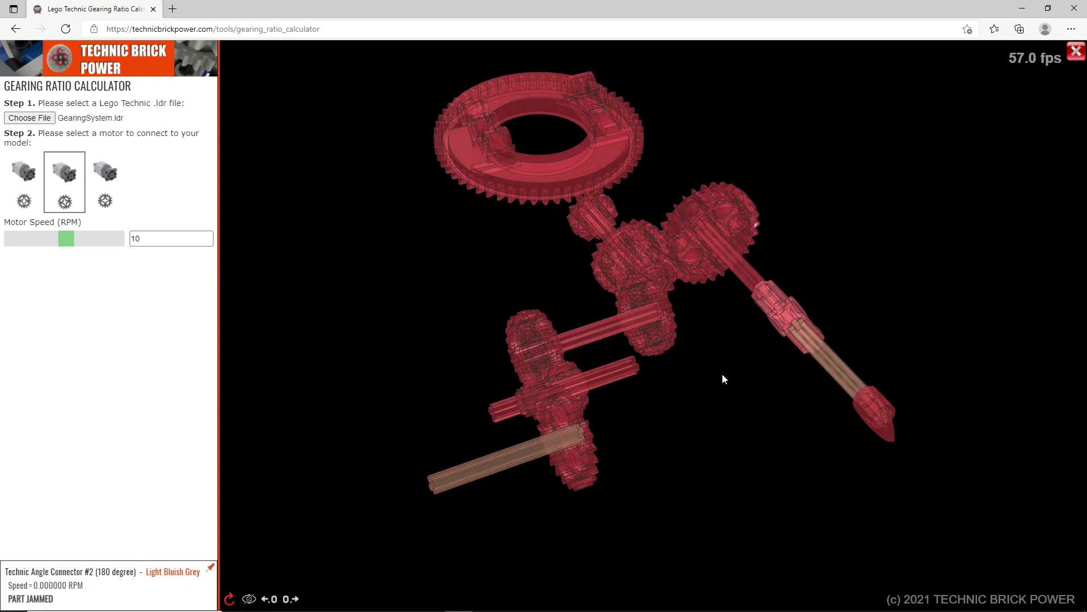
{"action": "left_click", "coordinate": [71, 195]}
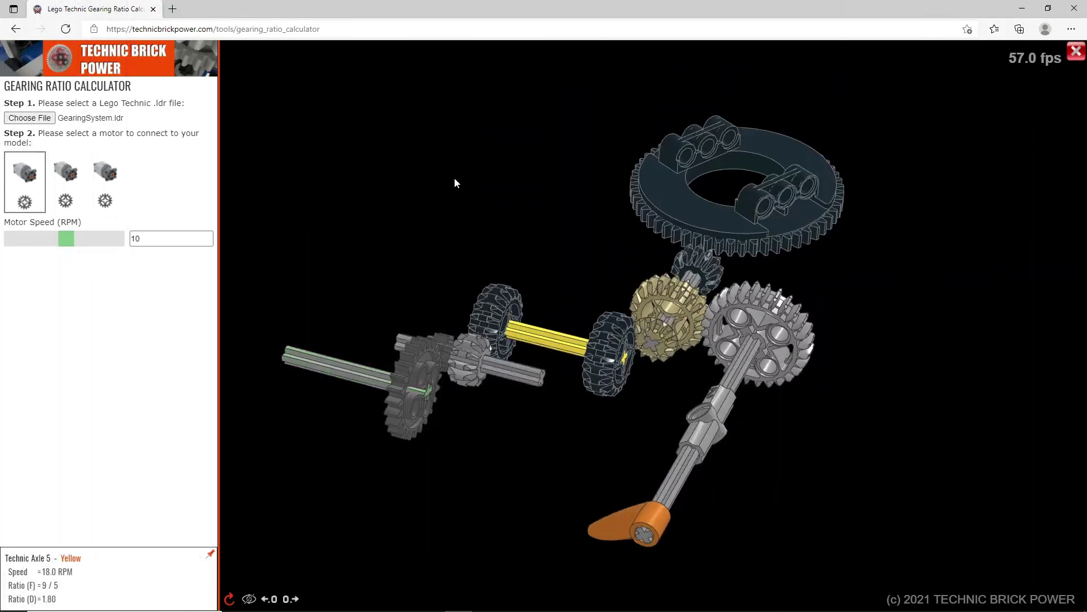
- Load the differential model DiffExample.ldr into the Gearing Ratio Calculator
{"action": "left_click", "coordinate": [34, 119]}
{"action": "left_click", "coordinate": [215, 83]}
{"action": "left_click", "coordinate": [445, 285]}
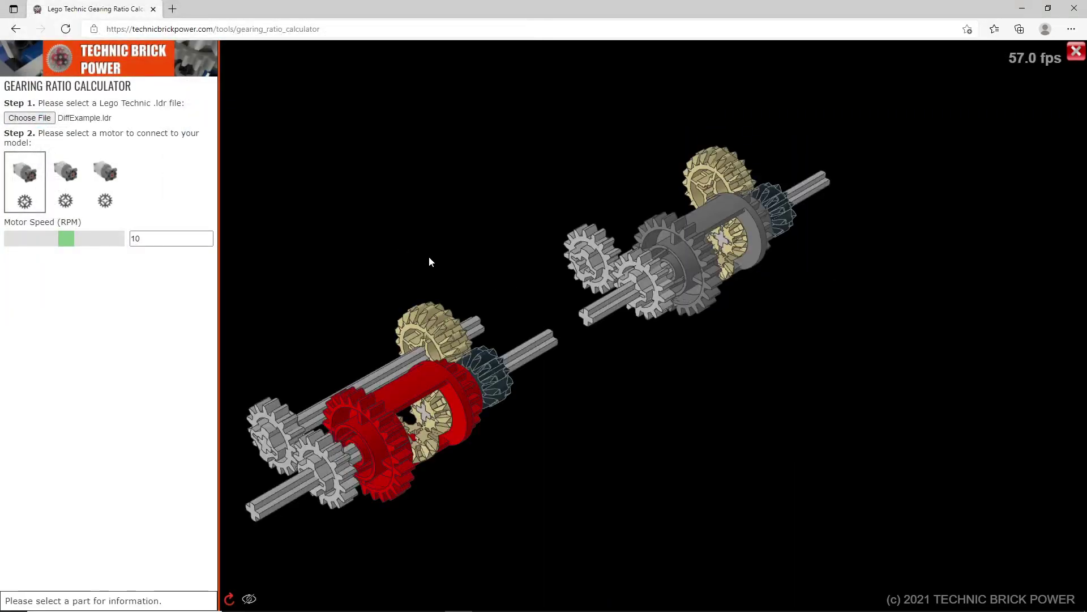
- Examine the red differential's housing and the axles on both of its sides
{"action": "left_click_drag", "start_coordinate": [460, 267], "coordinate": [572, 258]}
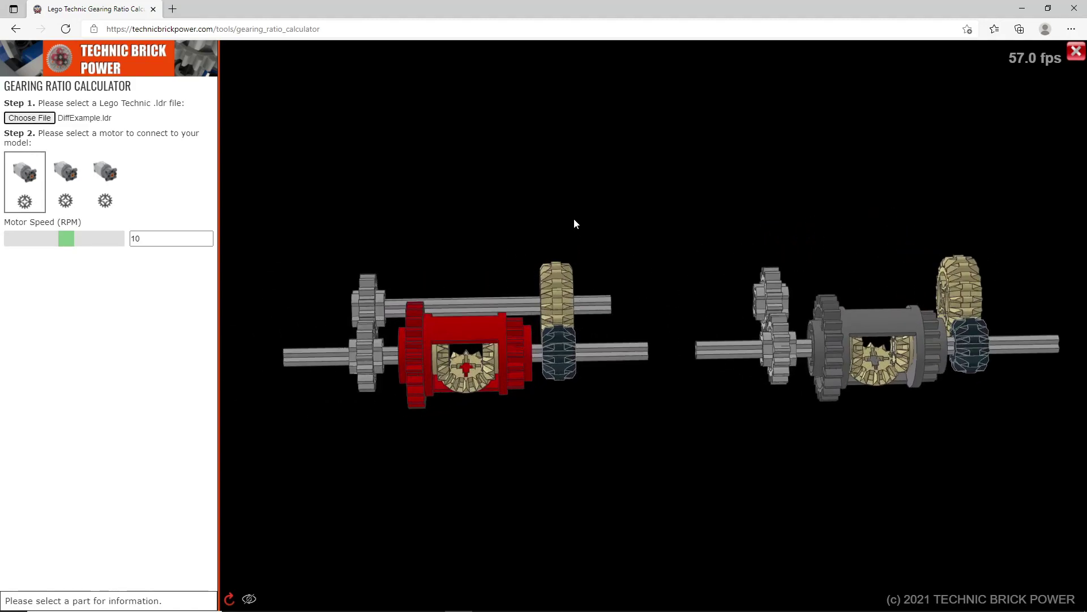
{"action": "mouse_move", "coordinate": [411, 334]}
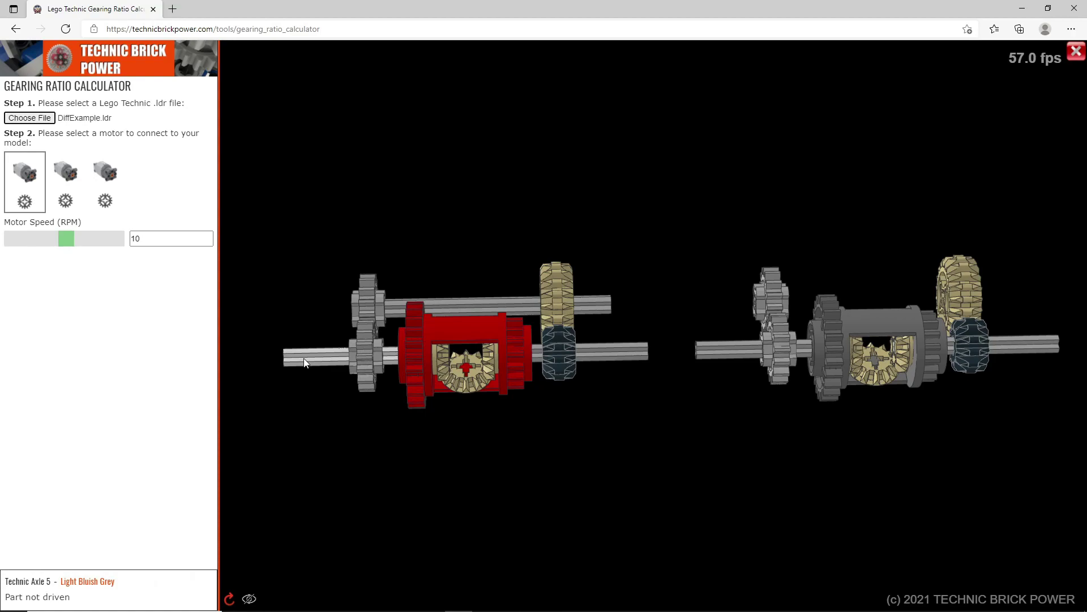
{"action": "mouse_move", "coordinate": [585, 370]}
{"action": "mouse_move", "coordinate": [523, 357]}
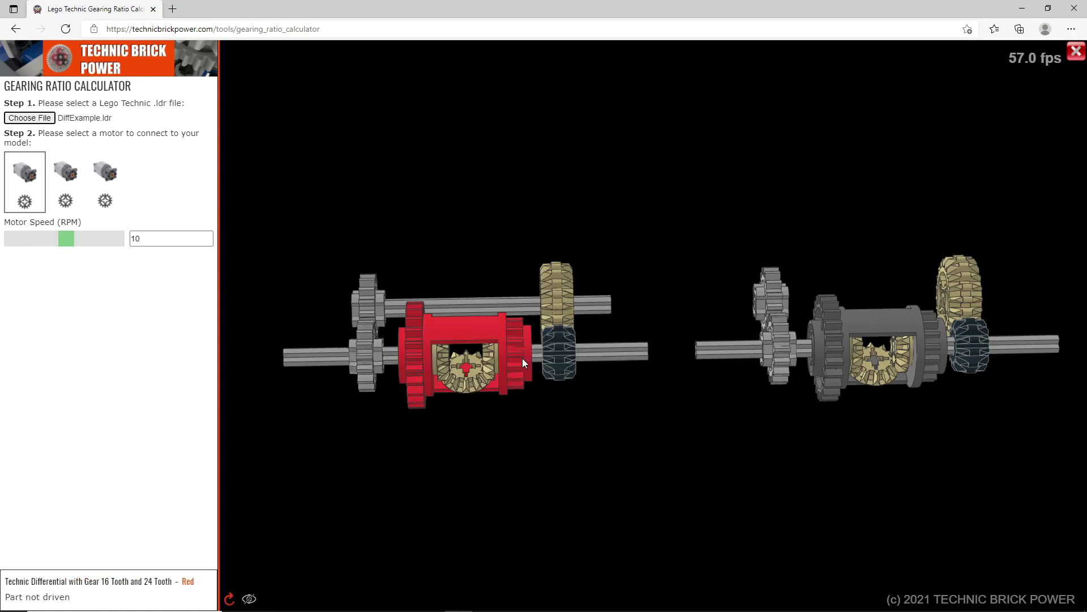
{"action": "scroll", "coordinate": [517, 377], "scroll_direction": "up", "scroll_amount": 1}
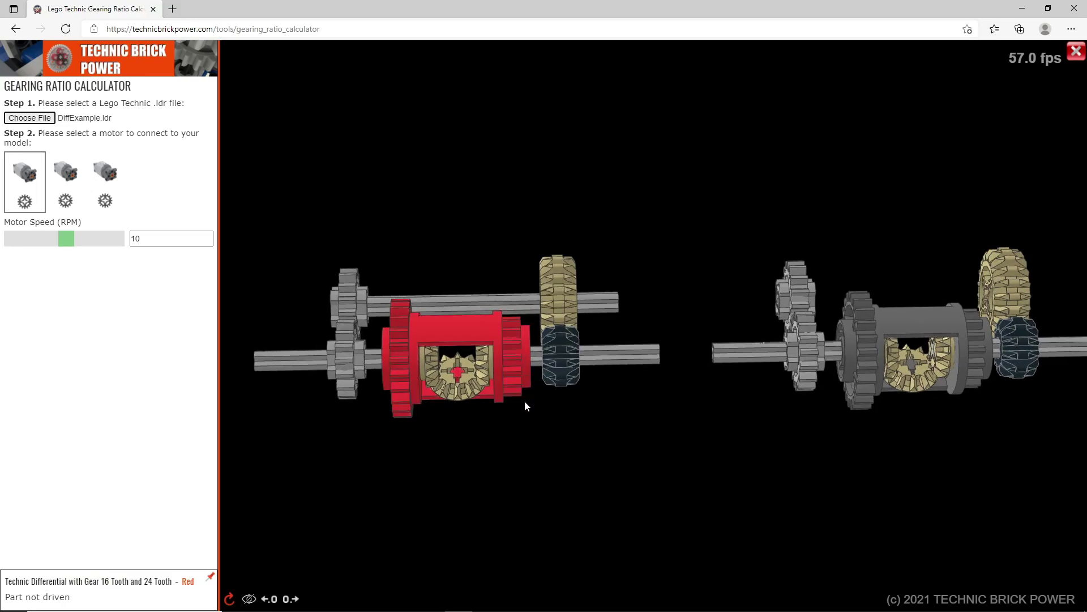
{"action": "scroll", "coordinate": [525, 401], "scroll_direction": "down", "scroll_amount": 1}
{"action": "mouse_move", "coordinate": [317, 349]}
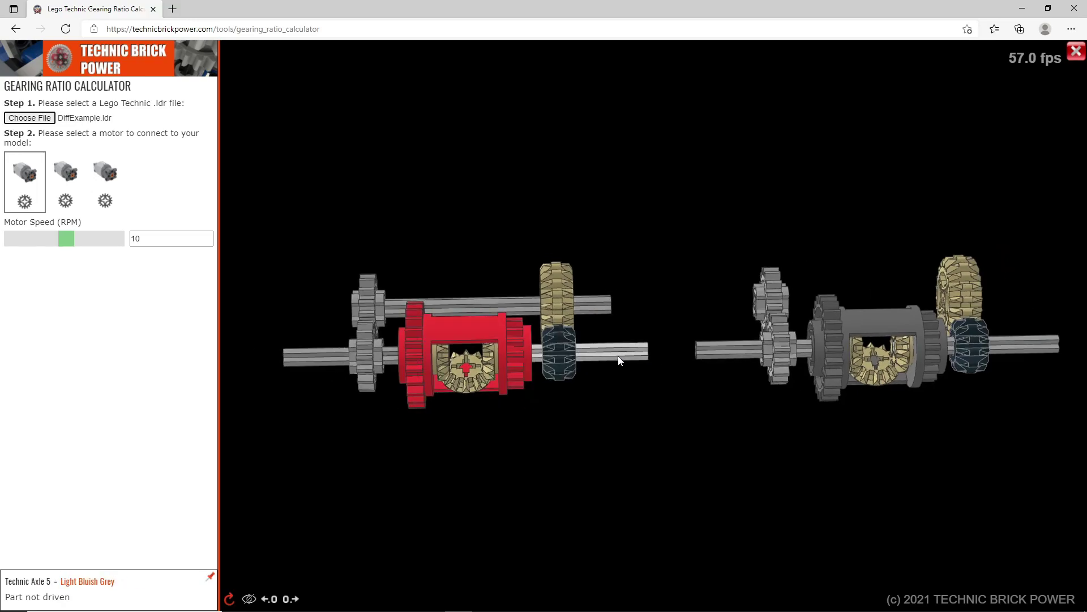
- Connect the first motor to the red differential's axle next to the grey gears and pin the differential's ratio information
{"action": "mouse_move", "coordinate": [385, 355]}
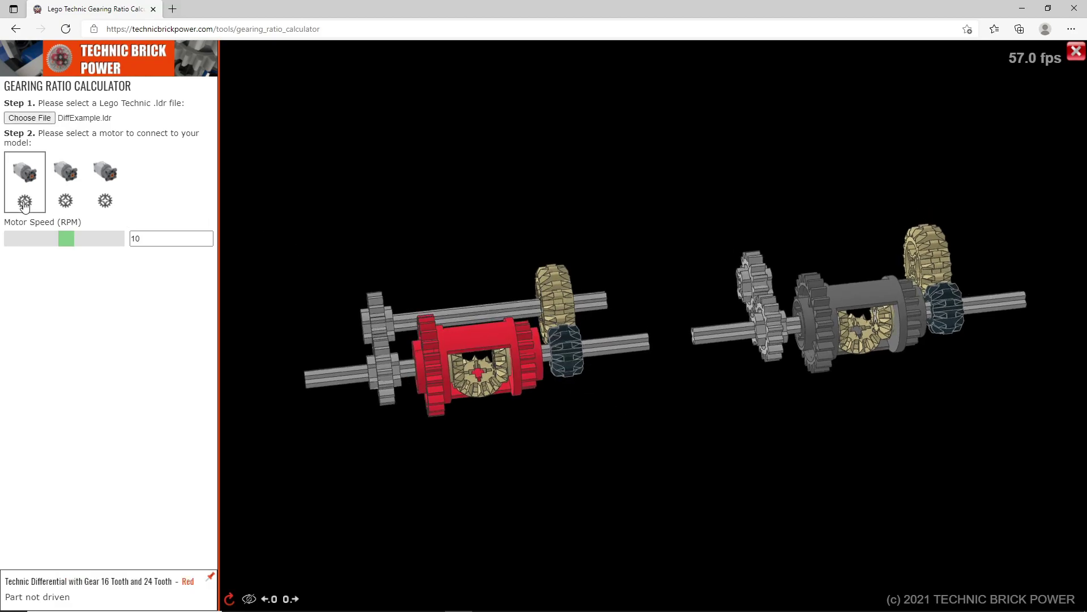
{"action": "left_click", "coordinate": [323, 376]}
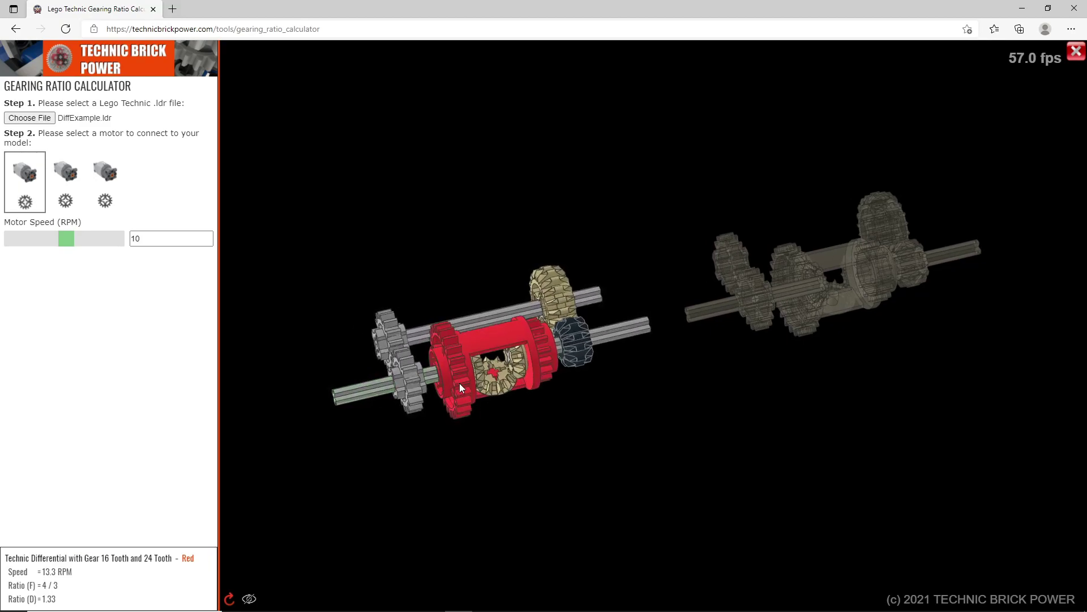
{"action": "left_click", "coordinate": [439, 419]}
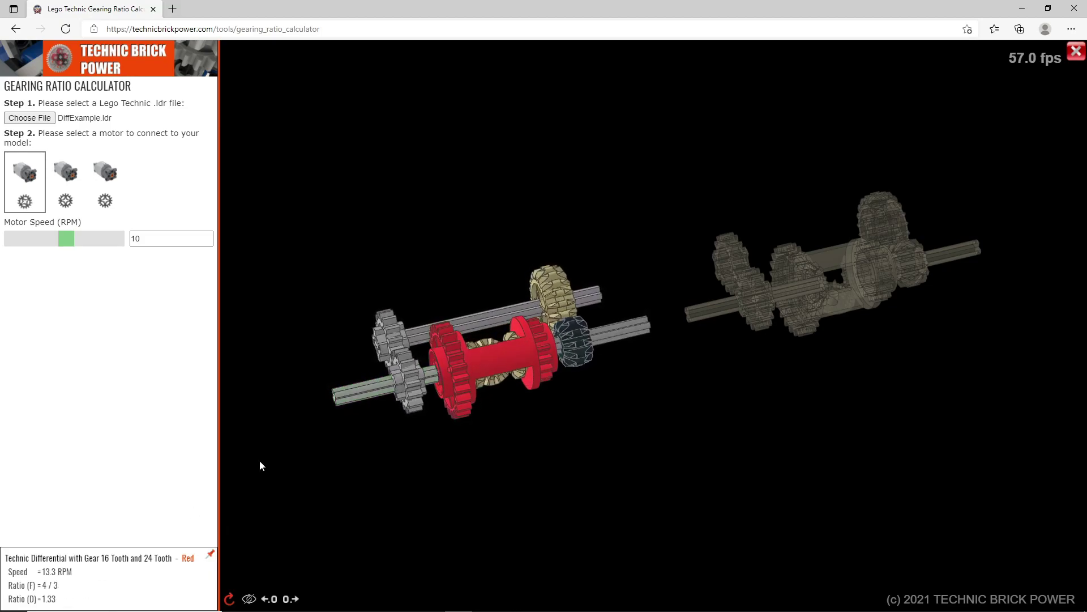
- Move the first motor from the red differential to the dark grey differential's axle next to the grey gears
{"action": "mouse_move", "coordinate": [422, 414]}
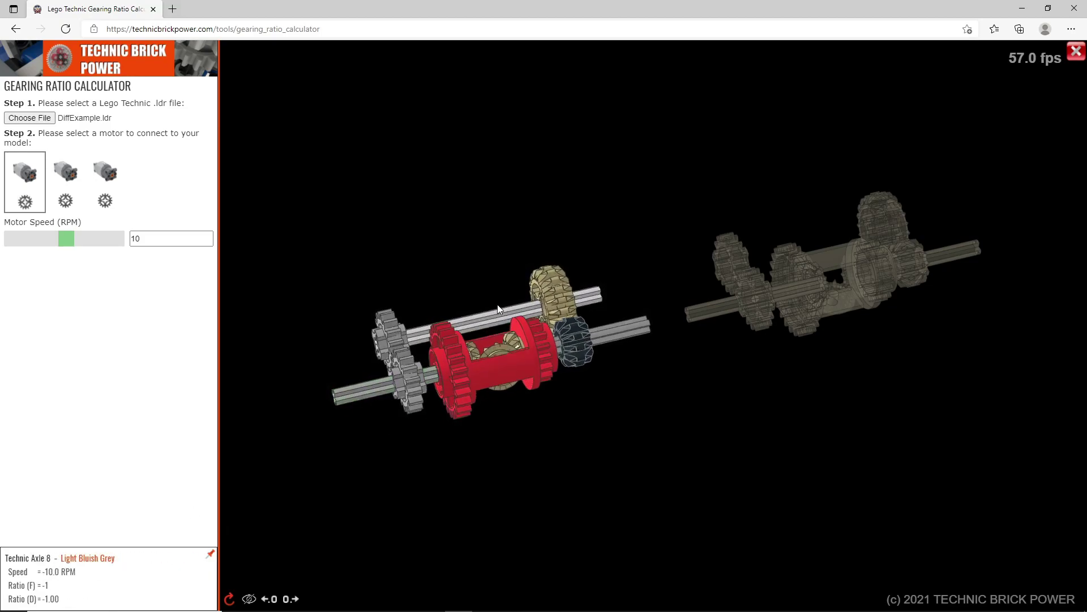
{"action": "scroll", "coordinate": [579, 322], "scroll_direction": "up", "scroll_amount": 1}
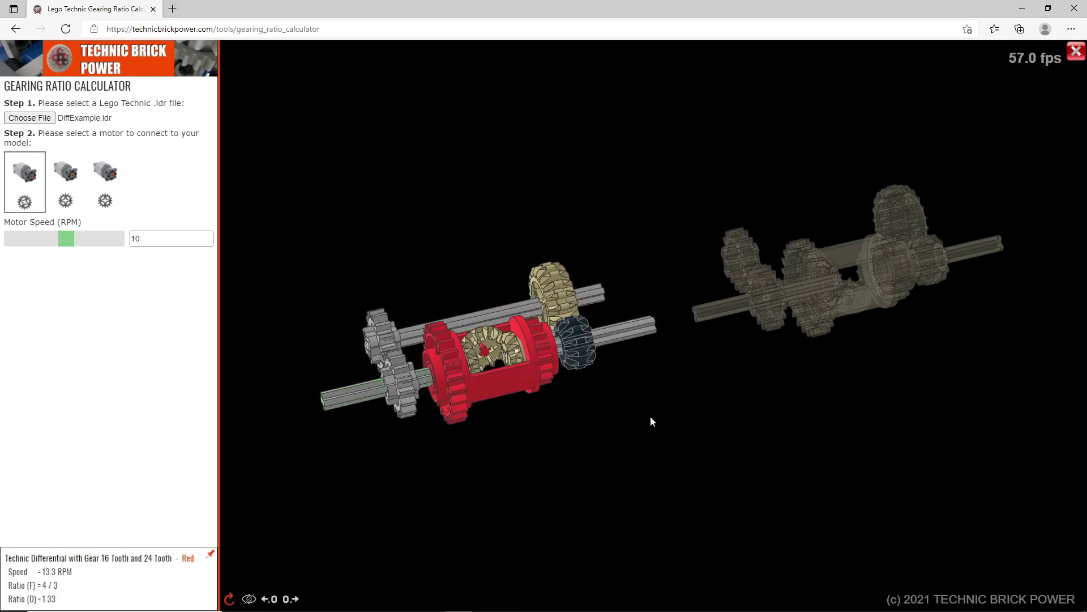
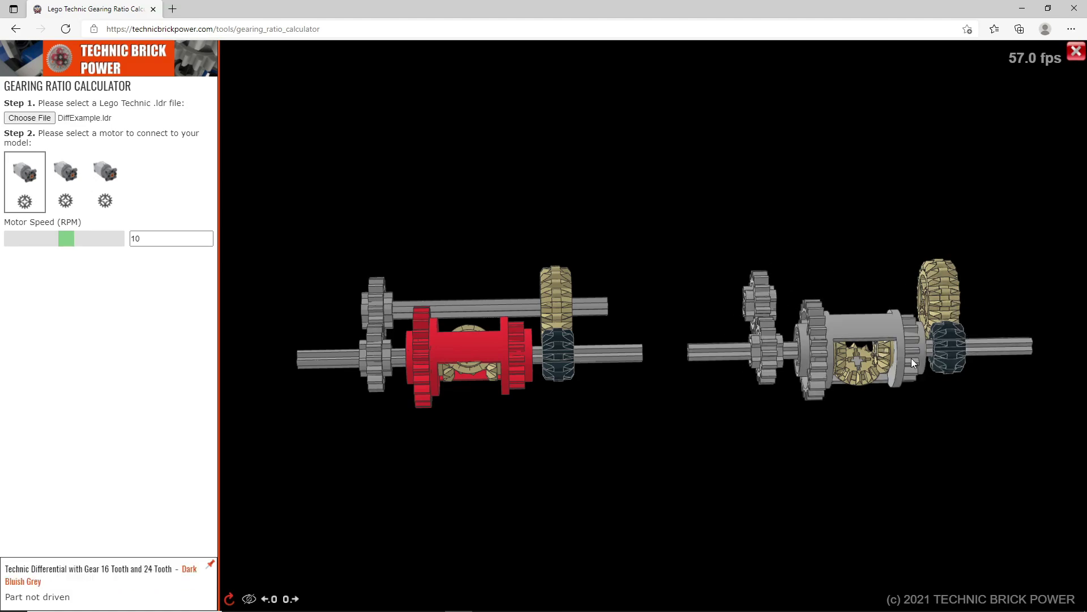
{"action": "left_click_drag", "start_coordinate": [956, 400], "coordinate": [903, 400]}
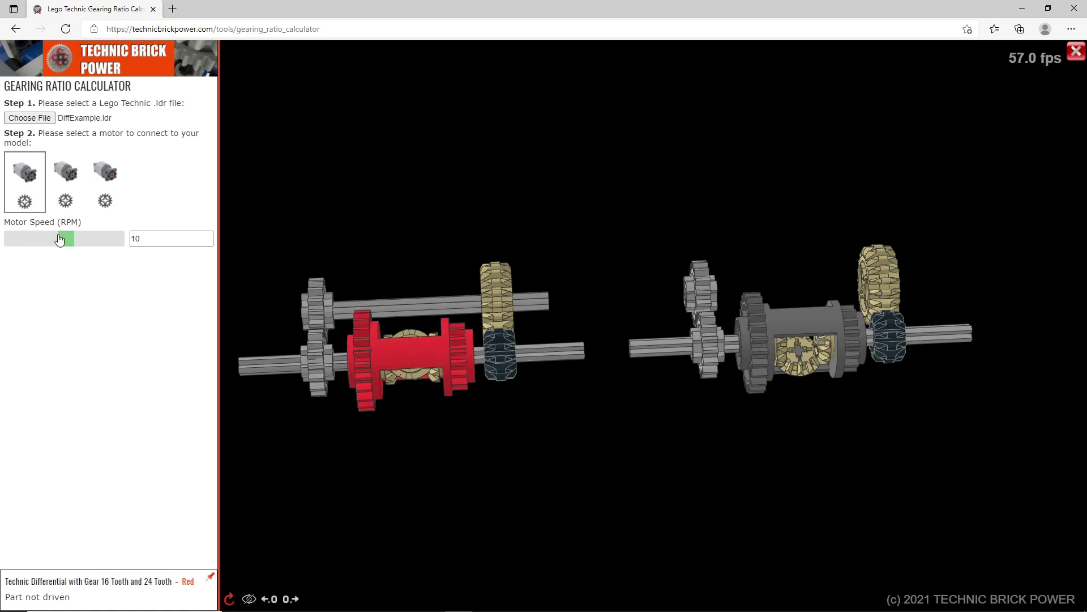
{"action": "left_click", "coordinate": [644, 346]}
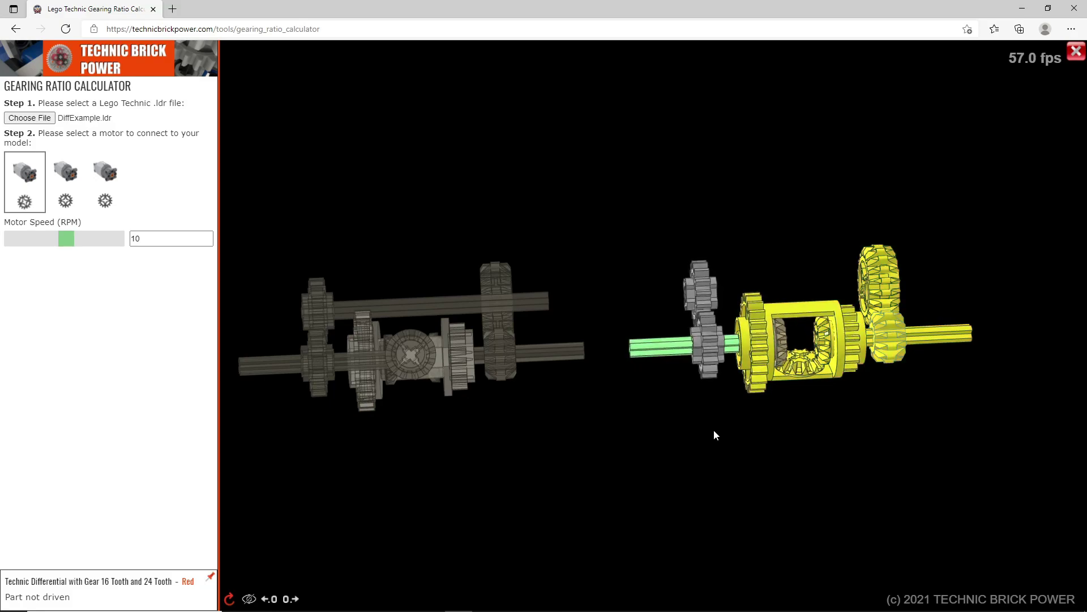
- Examine the speed and ratio information of the dark grey differential's housing, its adjoining gears and the axle opposite the motor
{"action": "mouse_move", "coordinate": [705, 351]}
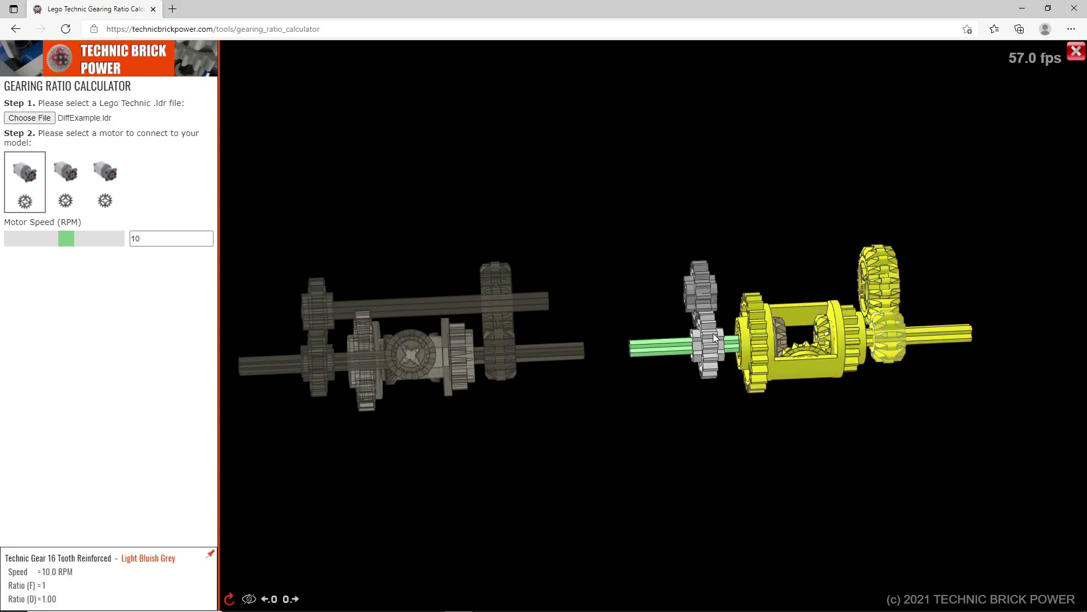
{"action": "mouse_move", "coordinate": [766, 362]}
{"action": "mouse_move", "coordinate": [857, 294]}
{"action": "mouse_move", "coordinate": [884, 268]}
{"action": "scroll", "coordinate": [887, 363], "scroll_direction": "up", "scroll_amount": 1}
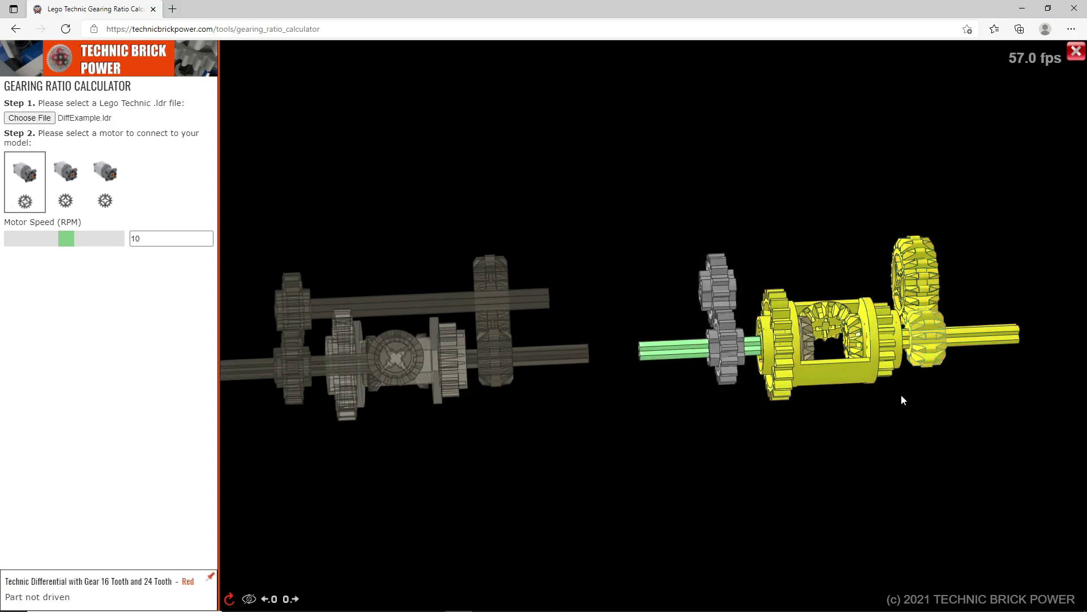
{"action": "left_click_drag", "start_coordinate": [902, 396], "coordinate": [894, 410]}
{"action": "mouse_move", "coordinate": [878, 346]}
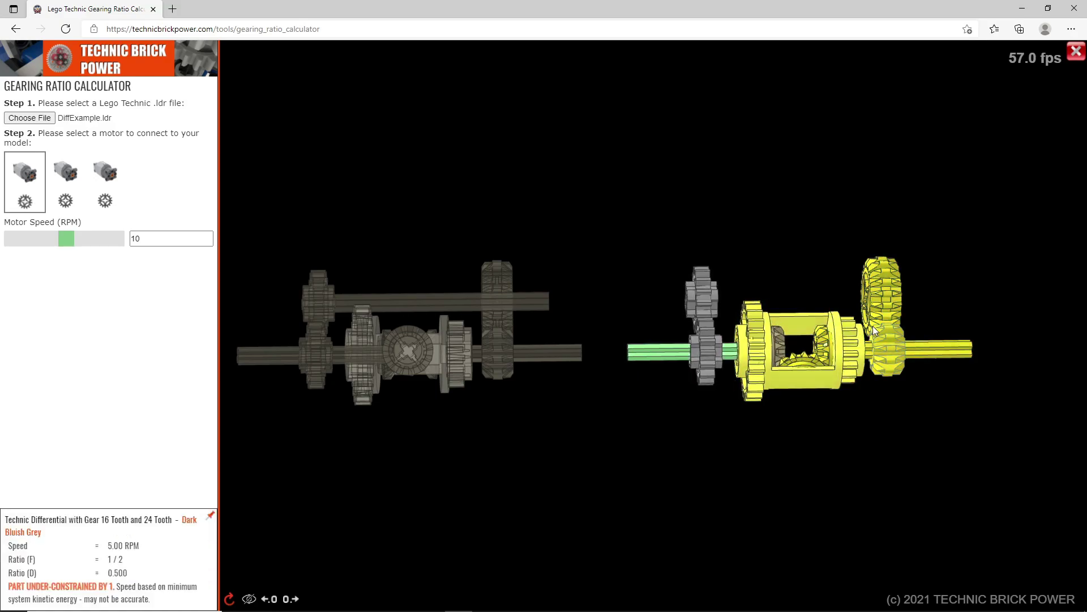
{"action": "scroll", "coordinate": [888, 354], "scroll_direction": "up", "scroll_amount": 1}
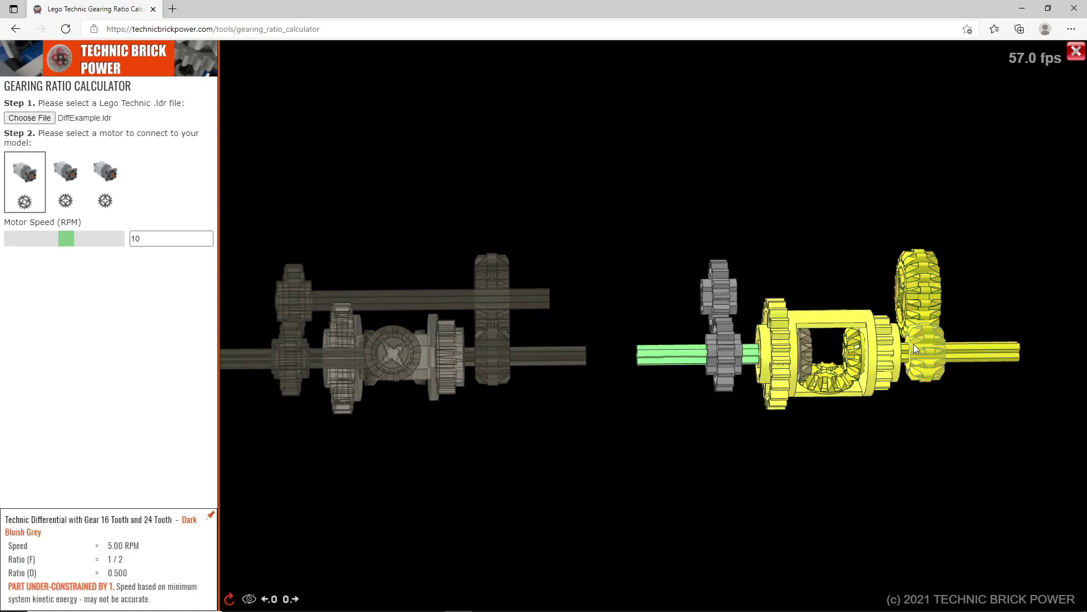
{"action": "left_click_drag", "start_coordinate": [975, 433], "coordinate": [936, 433]}
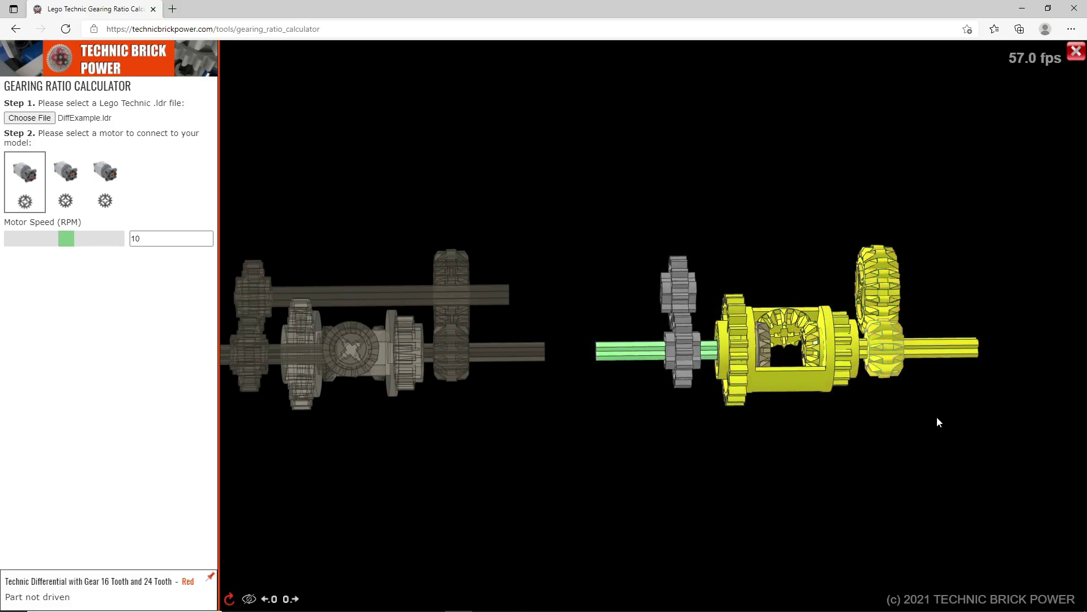
{"action": "mouse_move", "coordinate": [928, 354]}
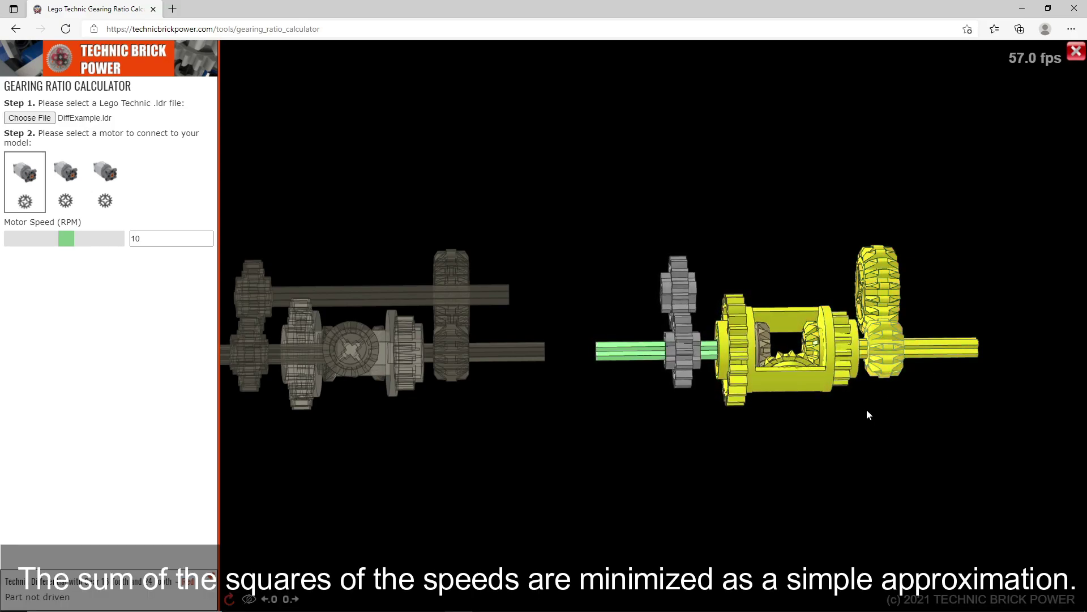
{"action": "mouse_move", "coordinate": [847, 362]}
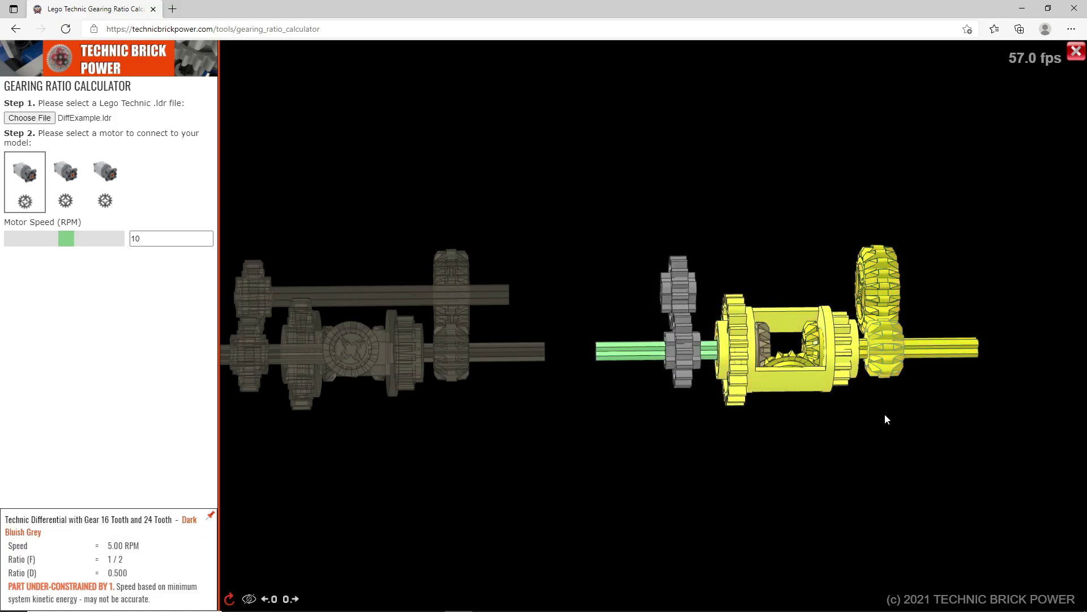
{"action": "left_click_drag", "start_coordinate": [882, 419], "coordinate": [857, 413]}
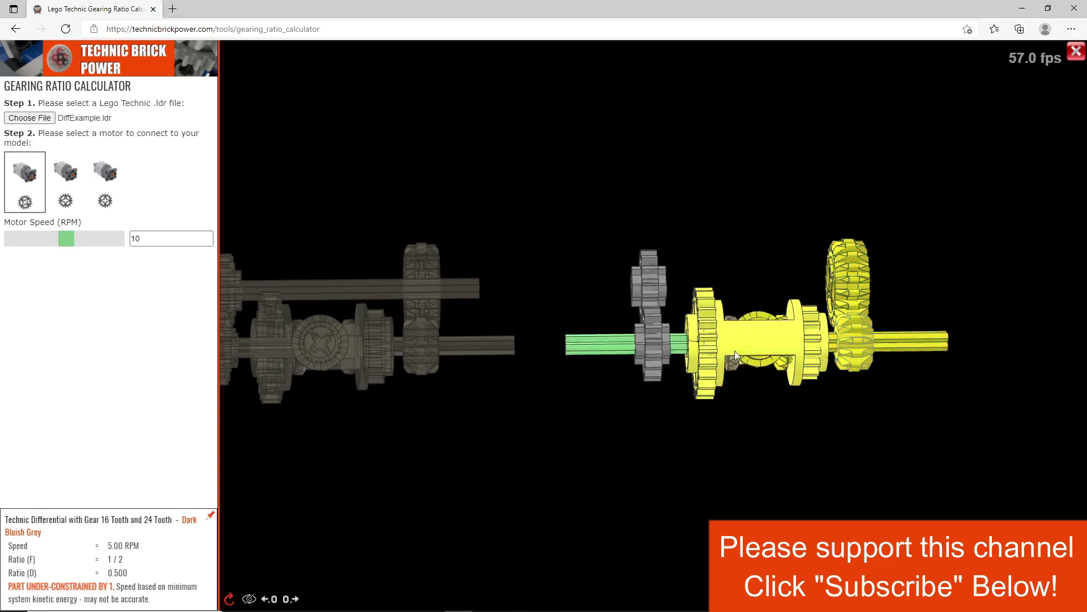
- Connect the second motor to the dark grey differential's opposite axle and check the ratios of the housing and the first motor's axle
{"action": "left_click", "coordinate": [67, 202]}
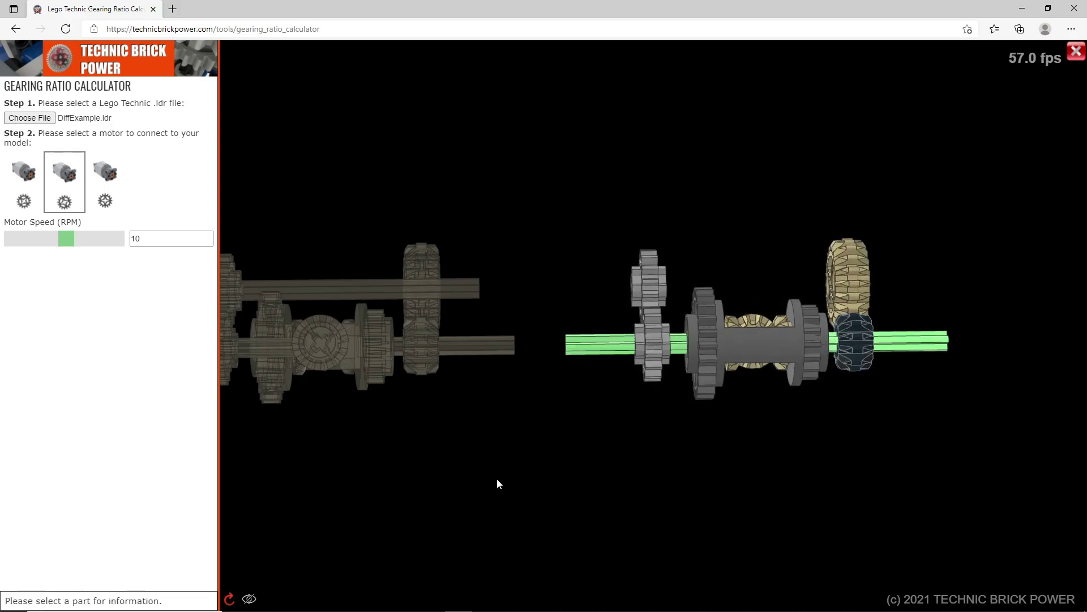
{"action": "left_click", "coordinate": [706, 358]}
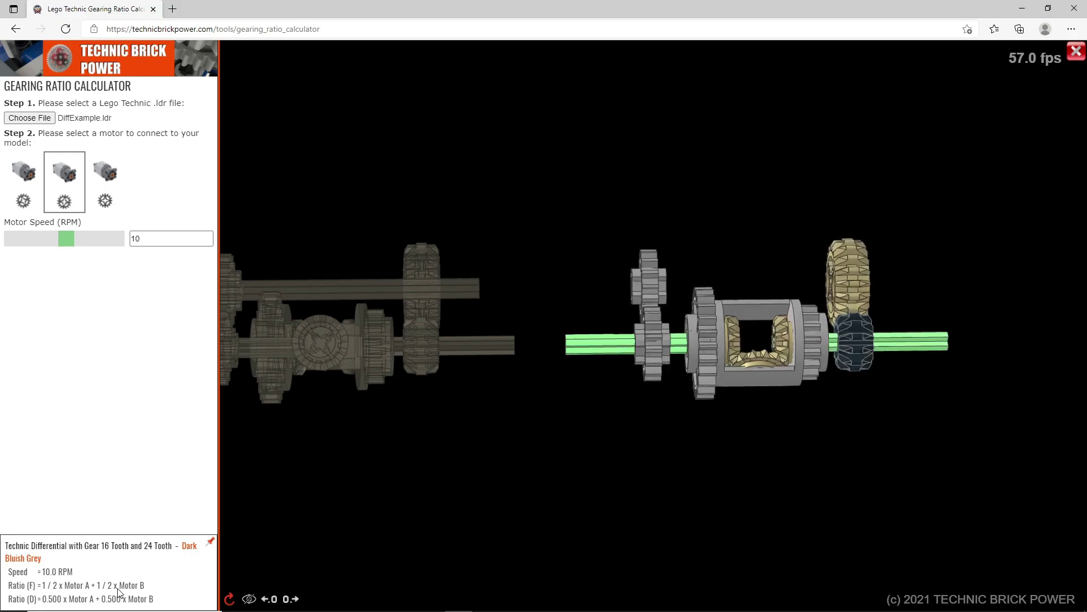
{"action": "left_click", "coordinate": [580, 351]}
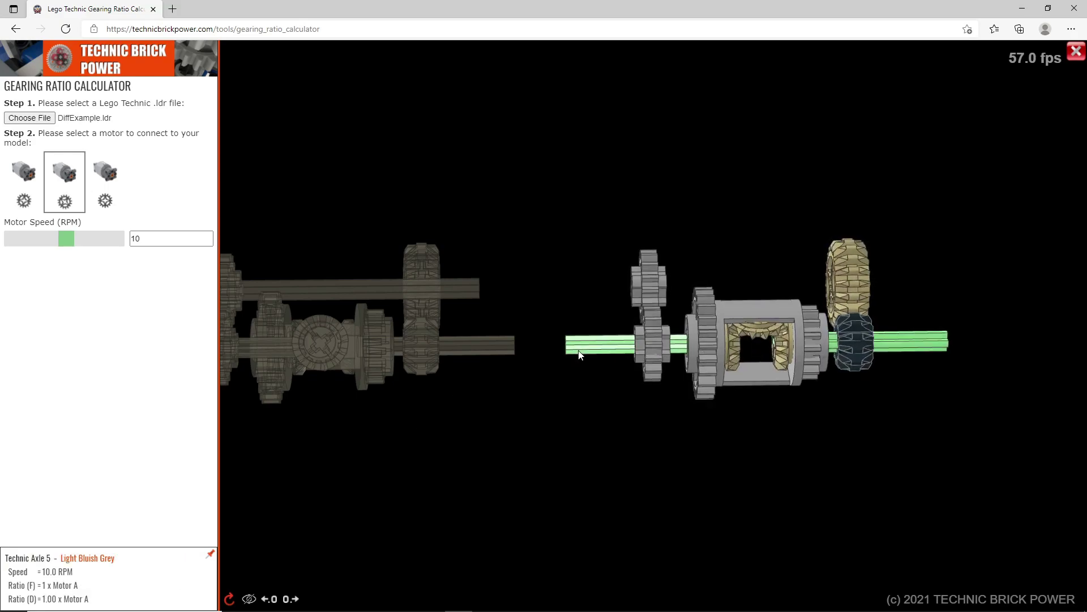
{"action": "left_click", "coordinate": [766, 367]}
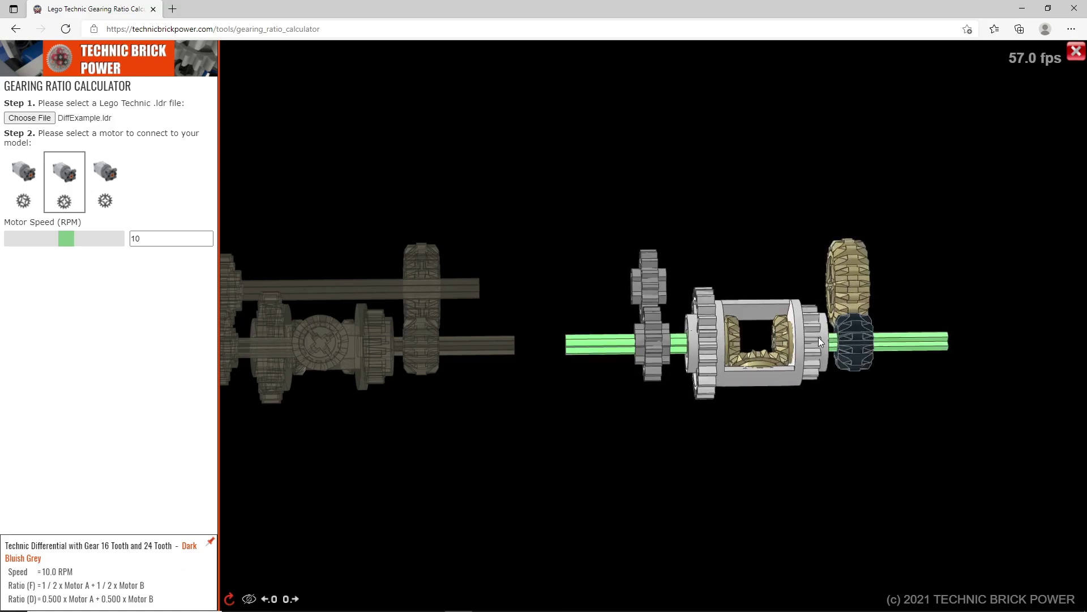
{"action": "left_click", "coordinate": [767, 354]}
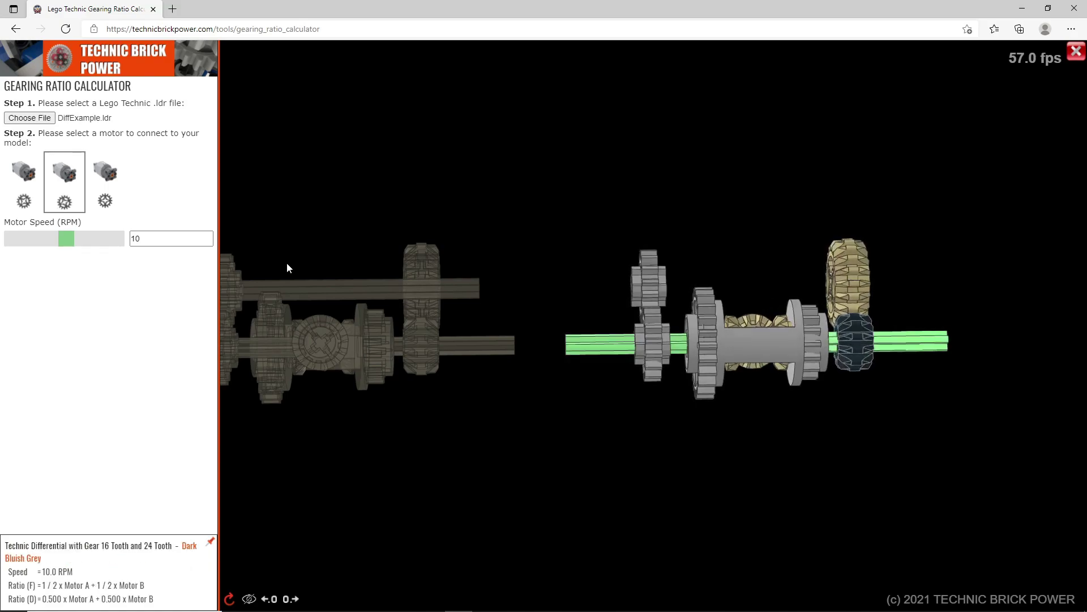
- Move the first motor to the grey gear above its axle and the second motor to the tan gear
{"action": "left_click", "coordinate": [69, 215]}
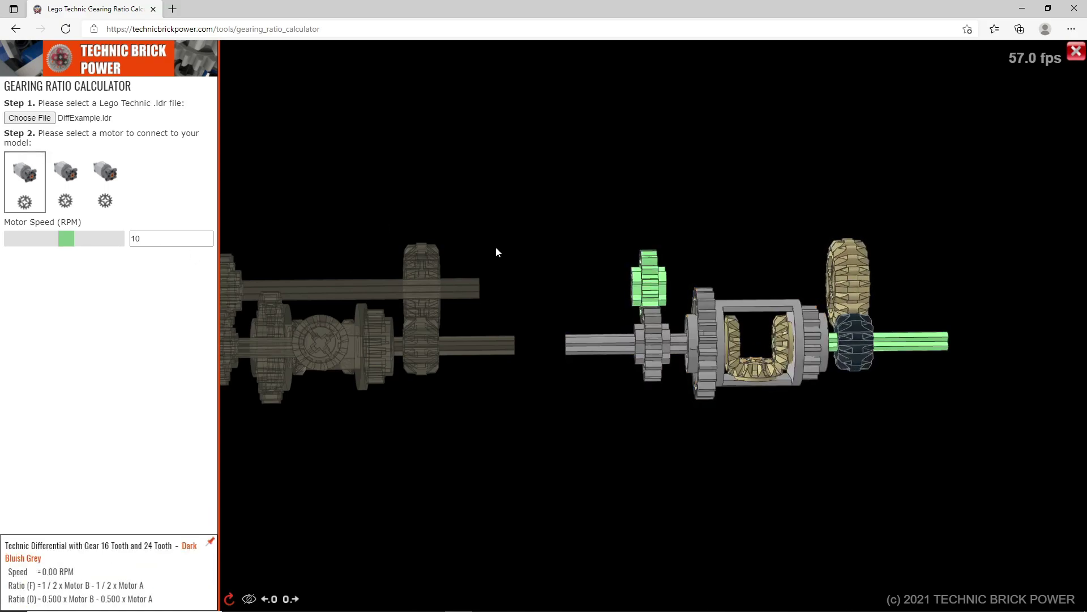
{"action": "left_click", "coordinate": [63, 203]}
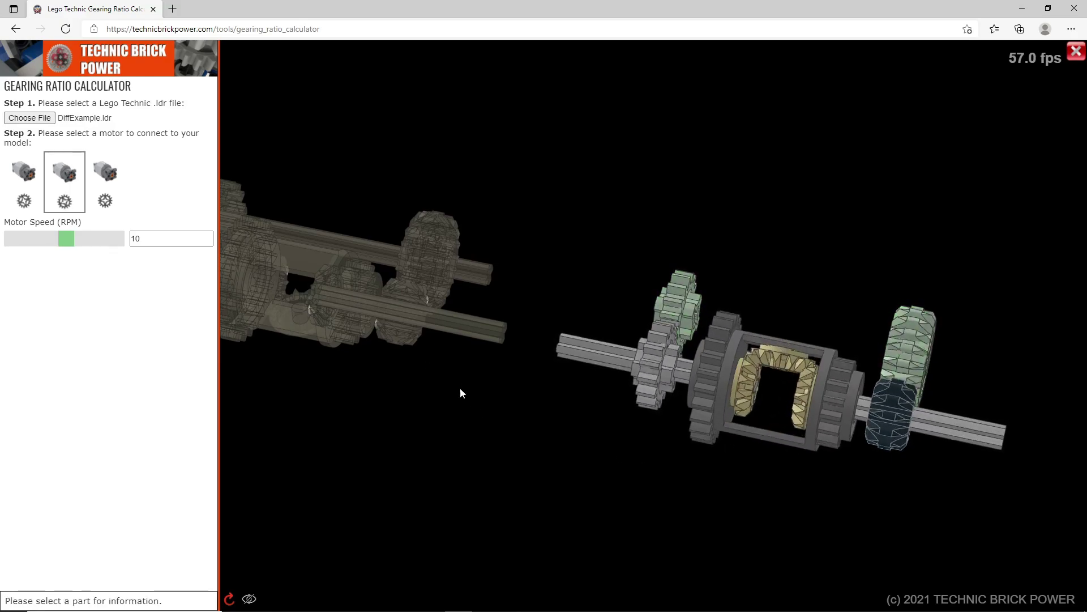
- Load the double differential model DoubleDiff1.ldr into the Gearing Ratio Calculator
{"action": "left_click", "coordinate": [38, 118]}
{"action": "left_click", "coordinate": [214, 94]}
{"action": "left_click", "coordinate": [447, 287]}
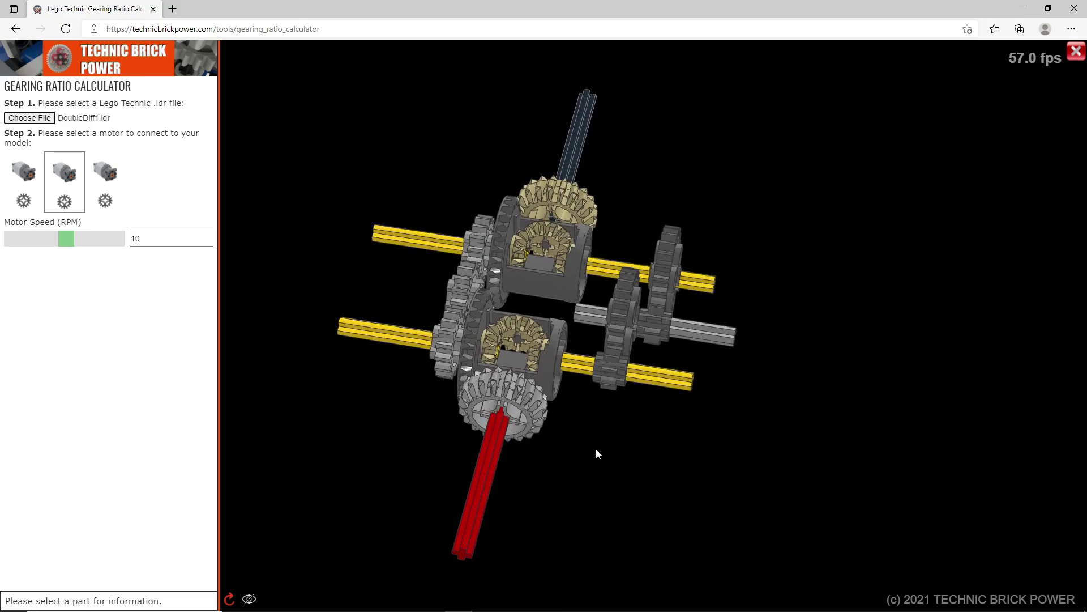
- Examine how the red, black and yellow axles connect to the two differentials and the gears between them
{"action": "left_click_drag", "start_coordinate": [575, 448], "coordinate": [624, 468]}
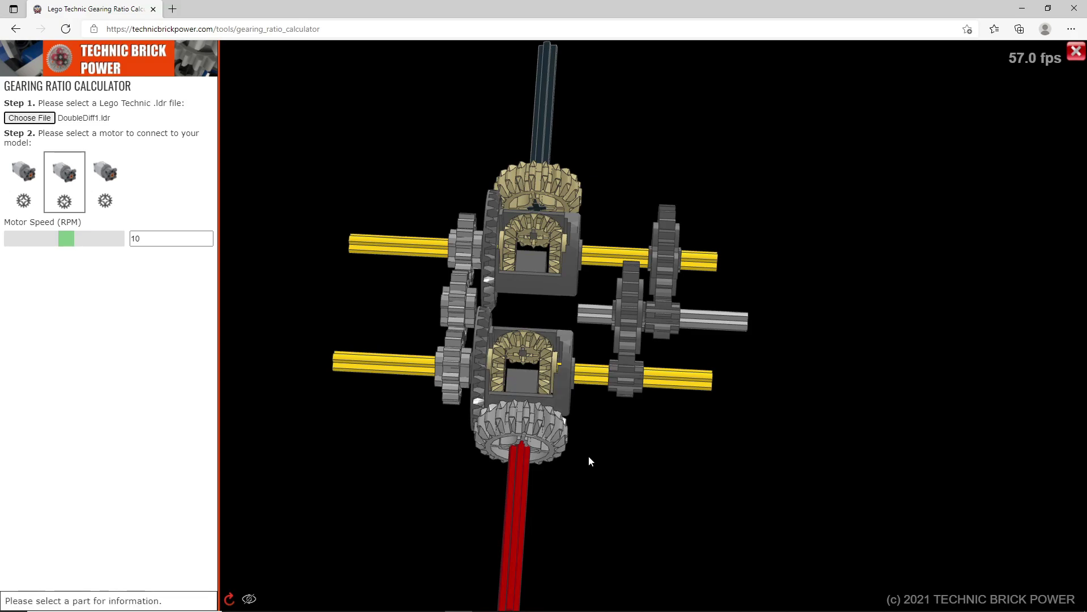
{"action": "scroll", "coordinate": [589, 461], "scroll_direction": "down", "scroll_amount": 2}
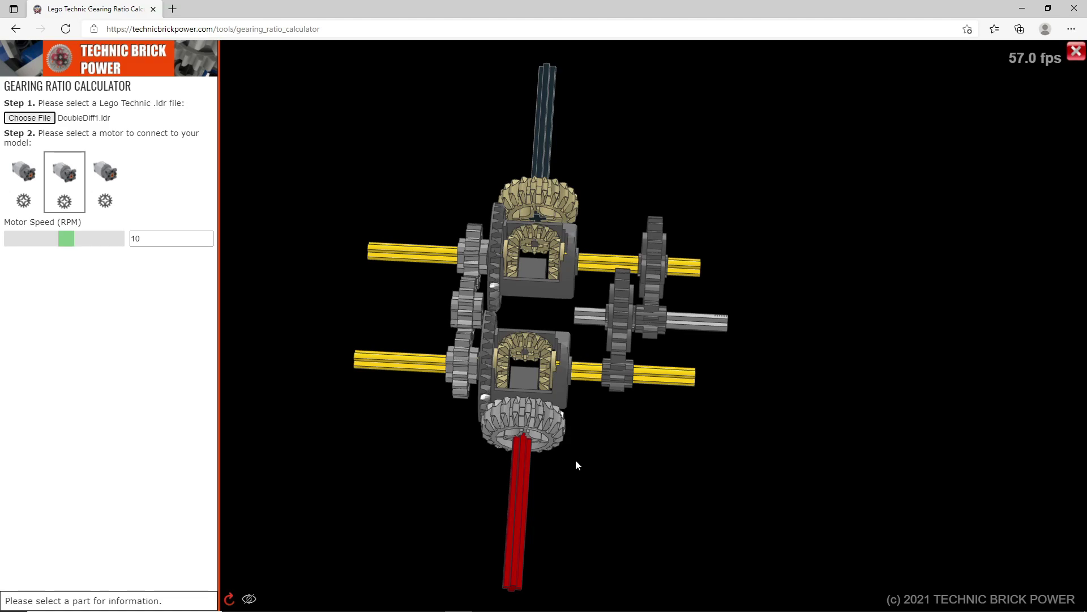
{"action": "left_click", "coordinate": [521, 466]}
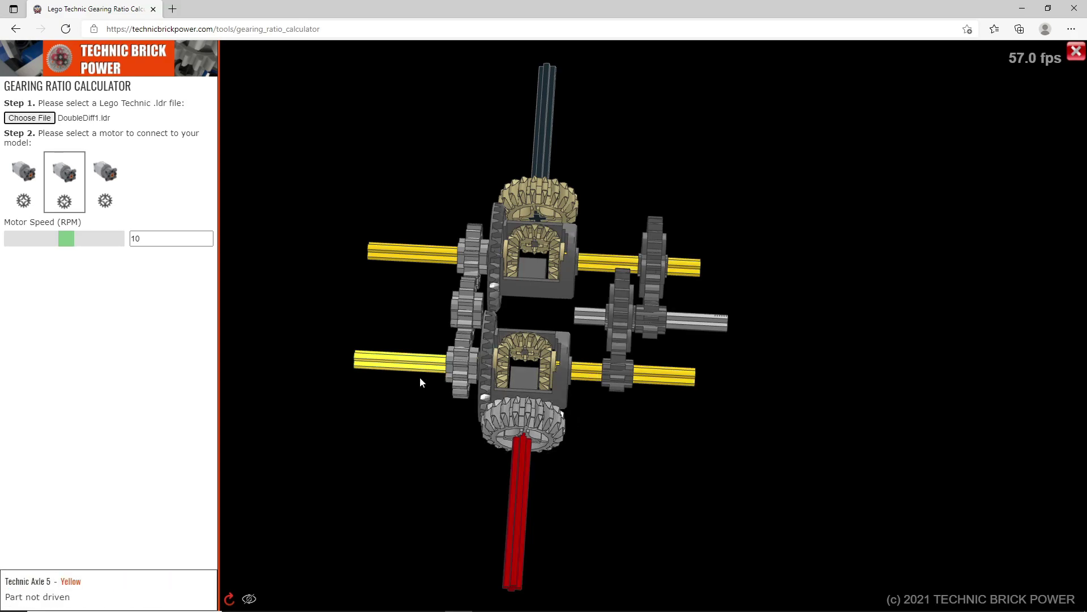
{"action": "left_click_drag", "start_coordinate": [616, 473], "coordinate": [608, 452]}
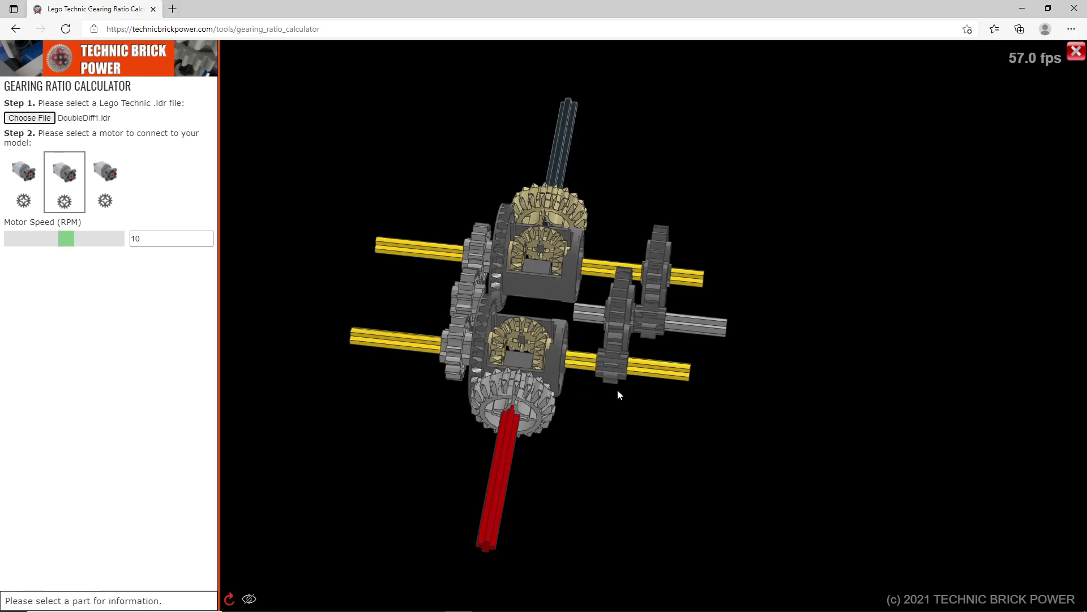
{"action": "left_click_drag", "start_coordinate": [613, 423], "coordinate": [614, 437]}
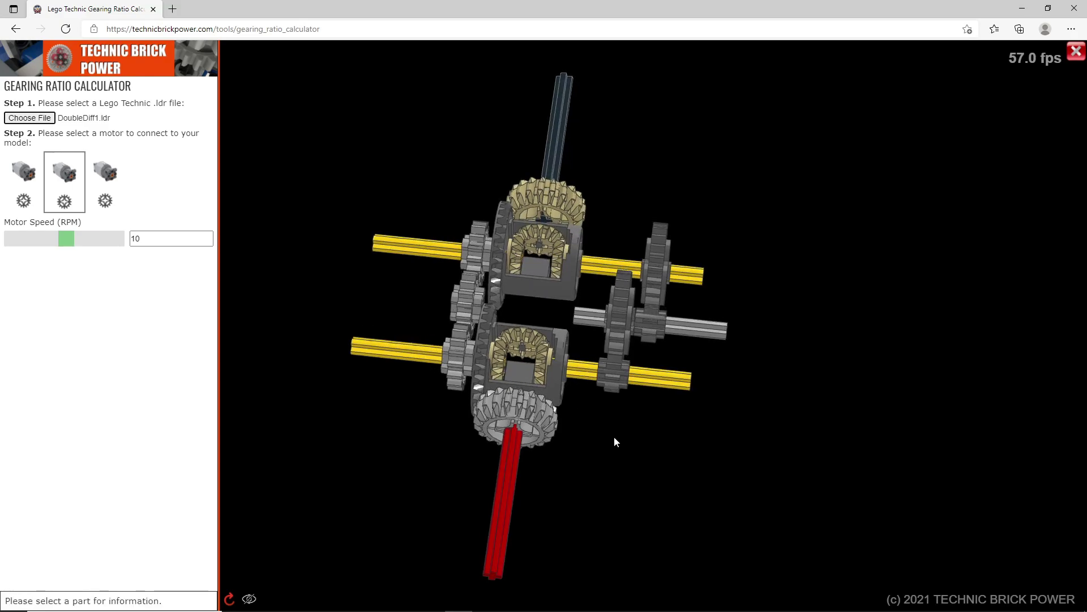
{"action": "left_click_drag", "start_coordinate": [610, 438], "coordinate": [597, 426]}
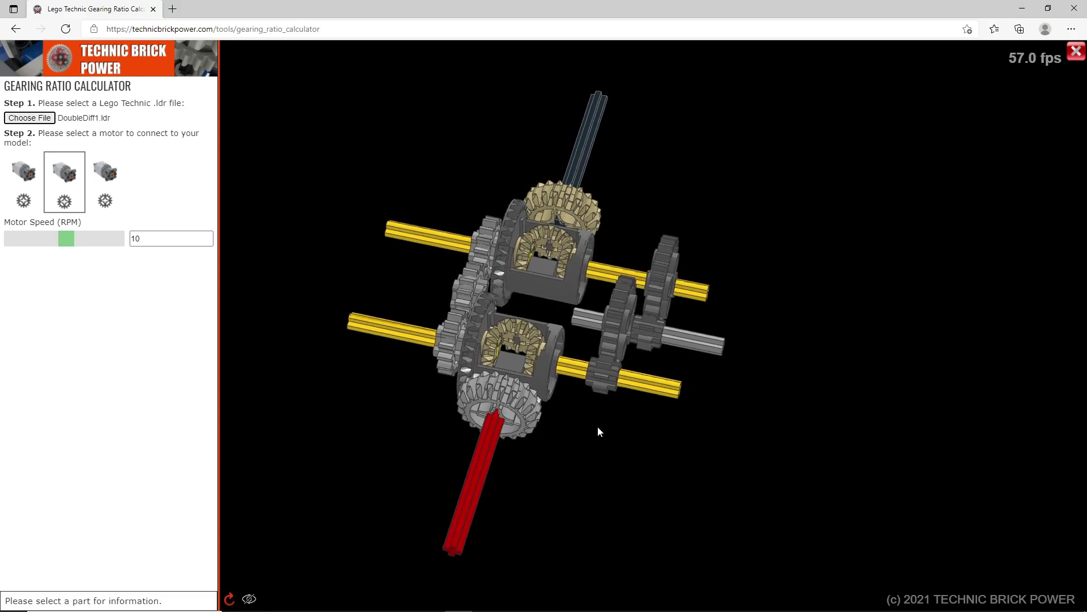
{"action": "left_click_drag", "start_coordinate": [447, 433], "coordinate": [444, 434]}
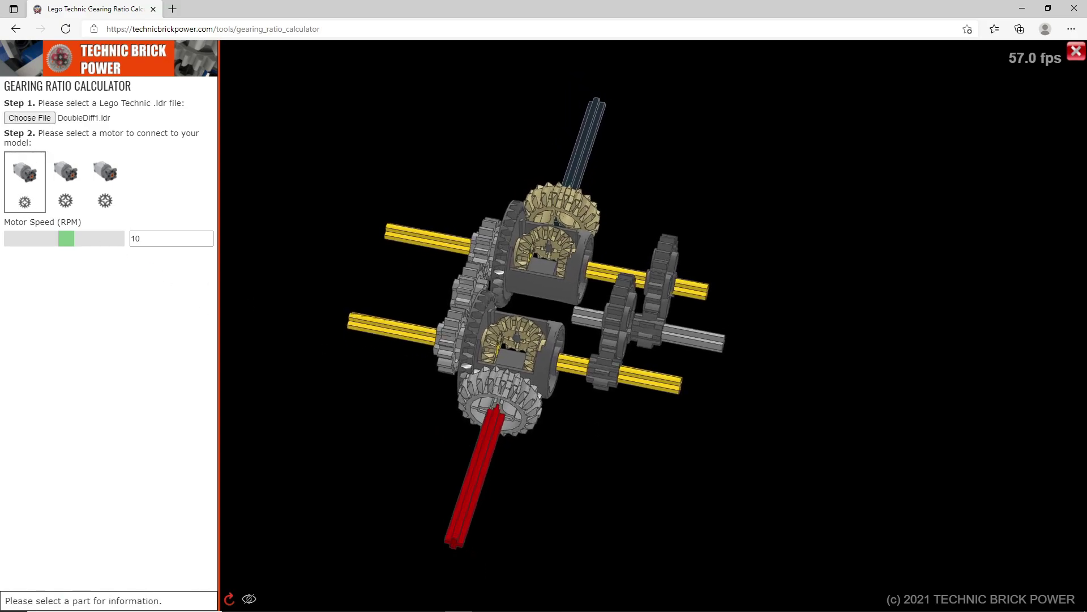
- Connect the first motor to the red axle and examine the driven parts of both differentials from several angles
{"action": "left_click", "coordinate": [482, 464]}
{"action": "left_click_drag", "start_coordinate": [586, 461], "coordinate": [561, 453]}
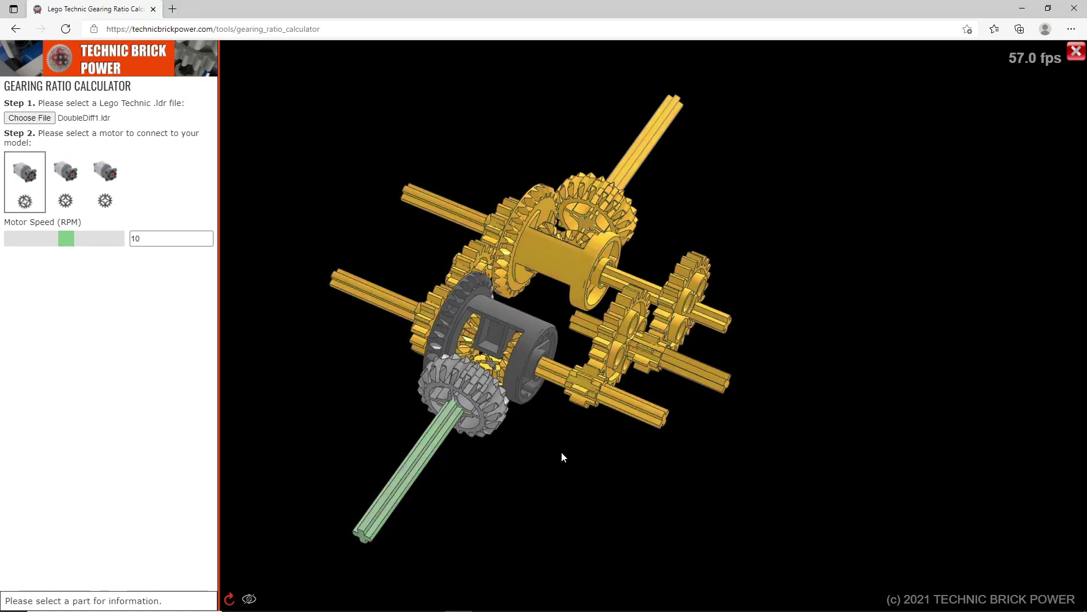
{"action": "left_click_drag", "start_coordinate": [646, 471], "coordinate": [590, 406]}
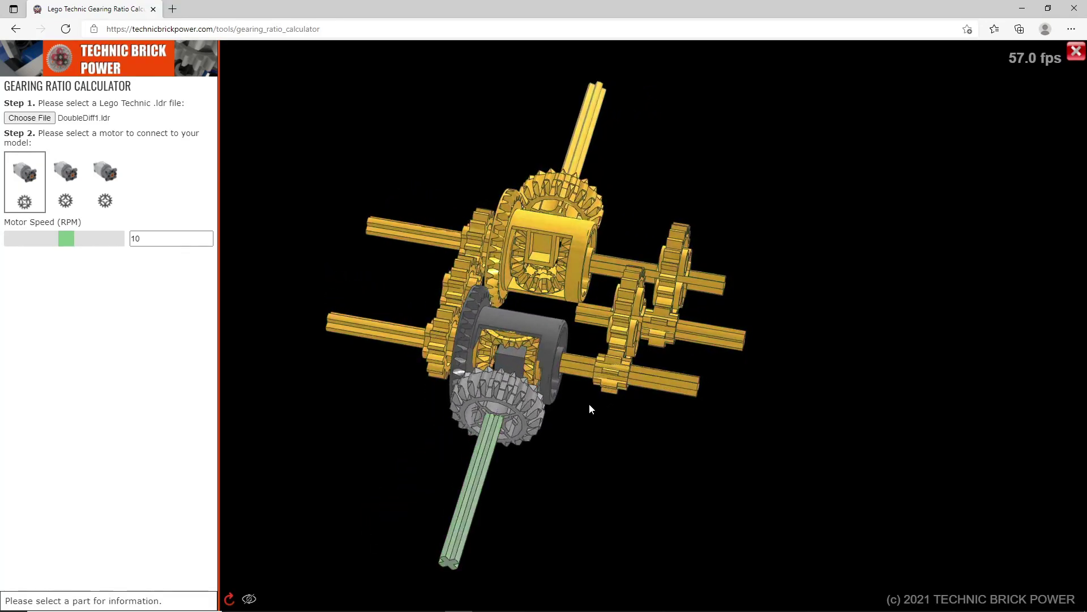
{"action": "left_click", "coordinate": [592, 404]}
{"action": "left_click", "coordinate": [649, 435]}
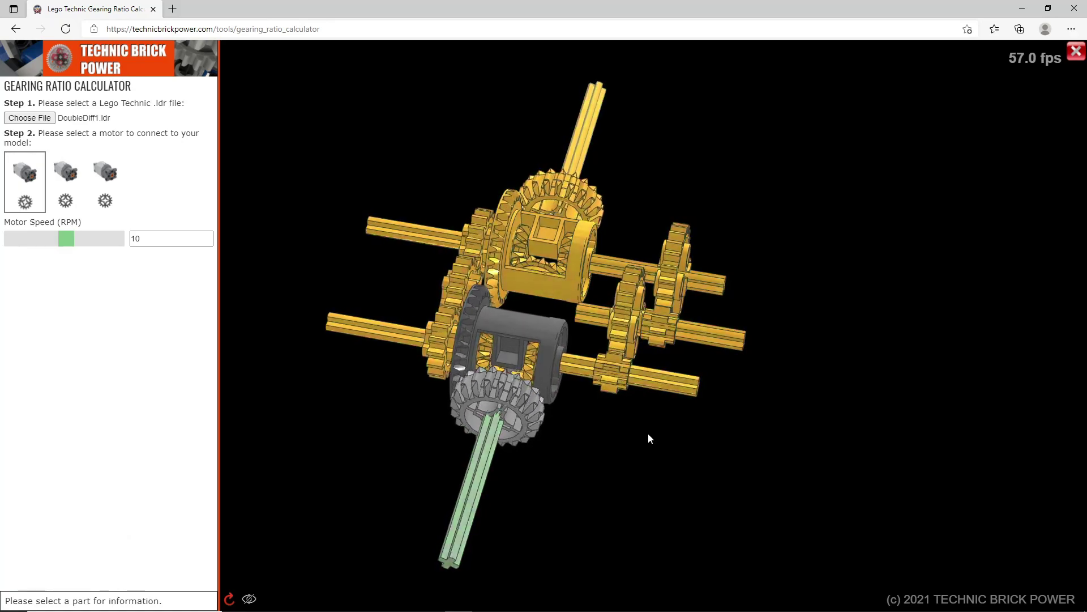
{"action": "left_click_drag", "start_coordinate": [585, 420], "coordinate": [597, 416]}
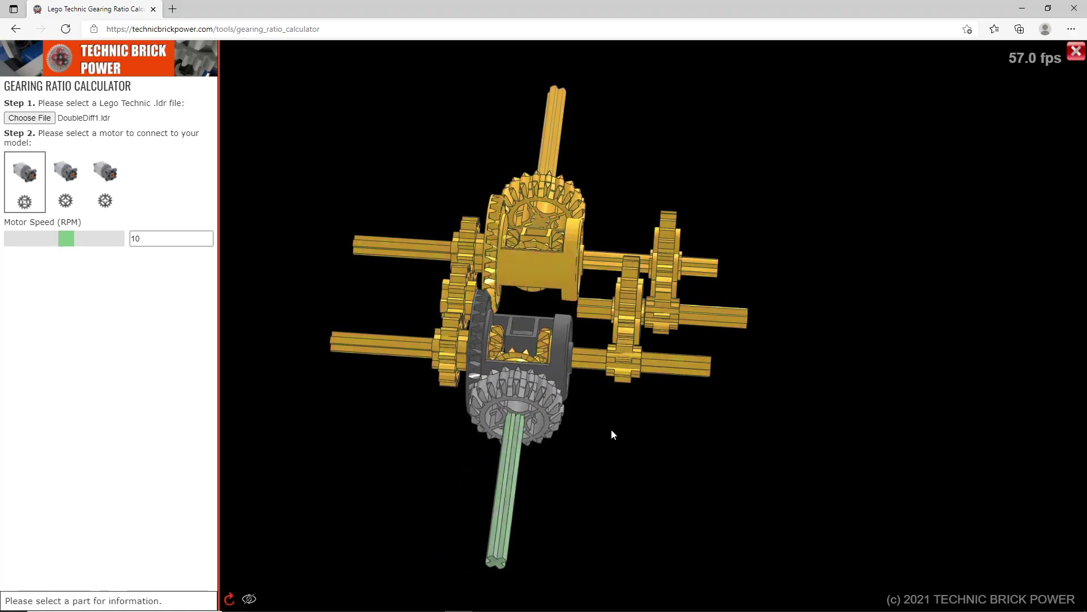
- Pin the black axle's speed and ratio information and examine the gear train it belongs to
{"action": "left_click", "coordinate": [555, 113]}
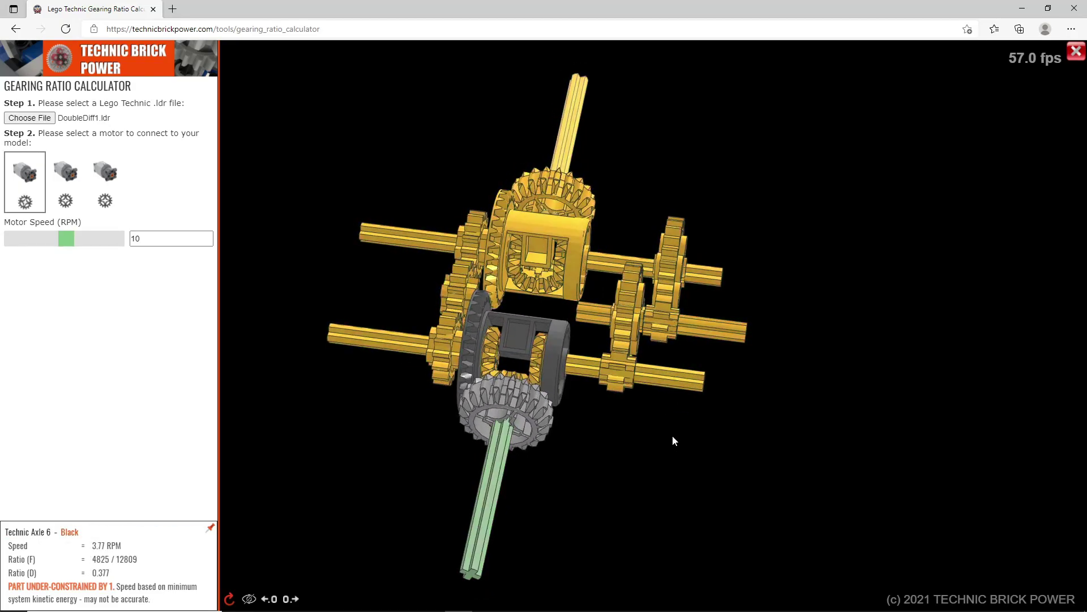
{"action": "mouse_move", "coordinate": [736, 410]}
{"action": "left_mouse_down"}
{"action": "mouse_move", "coordinate": [735, 419]}
{"action": "mouse_move", "coordinate": [716, 414]}
{"action": "left_mouse_up"}
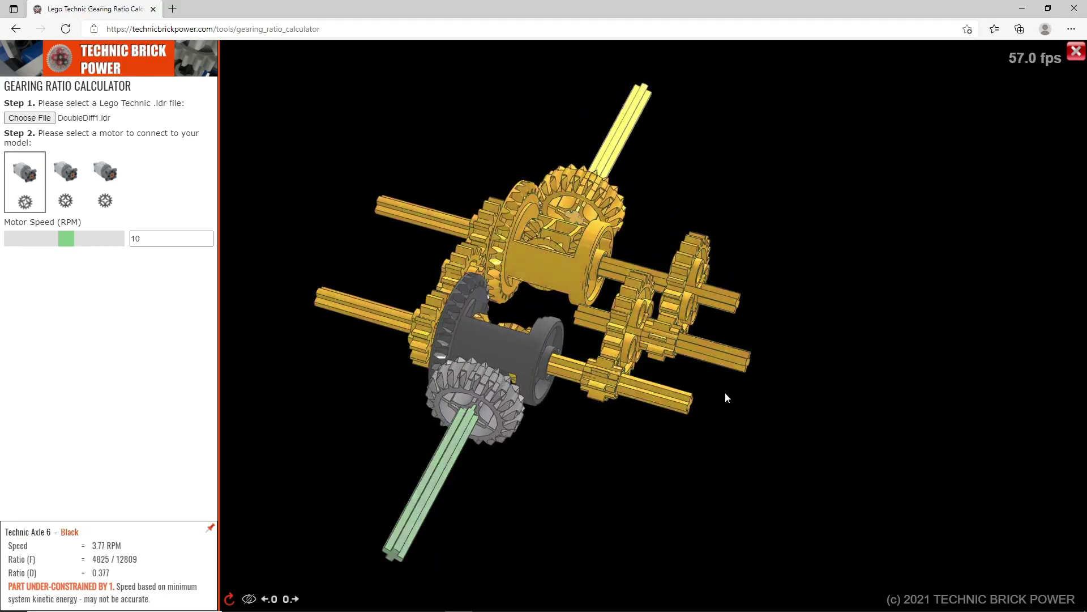
{"action": "left_click_drag", "start_coordinate": [730, 405], "coordinate": [744, 409]}
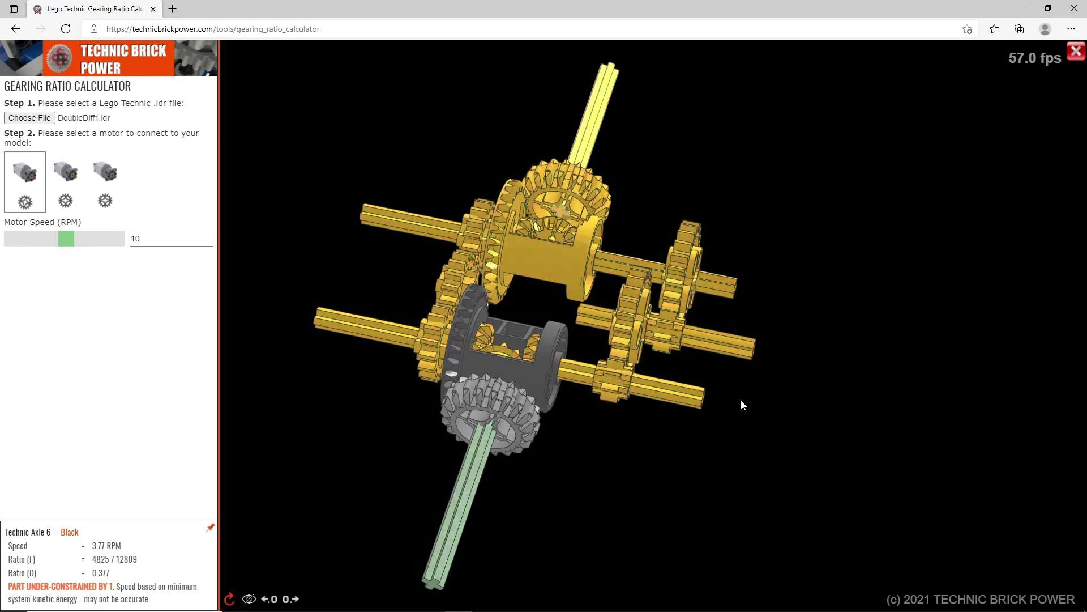
- Connect the second motor to the lower differential's axle on the side with the three-gear train
{"action": "scroll", "coordinate": [741, 399], "scroll_direction": "down", "scroll_amount": 2}
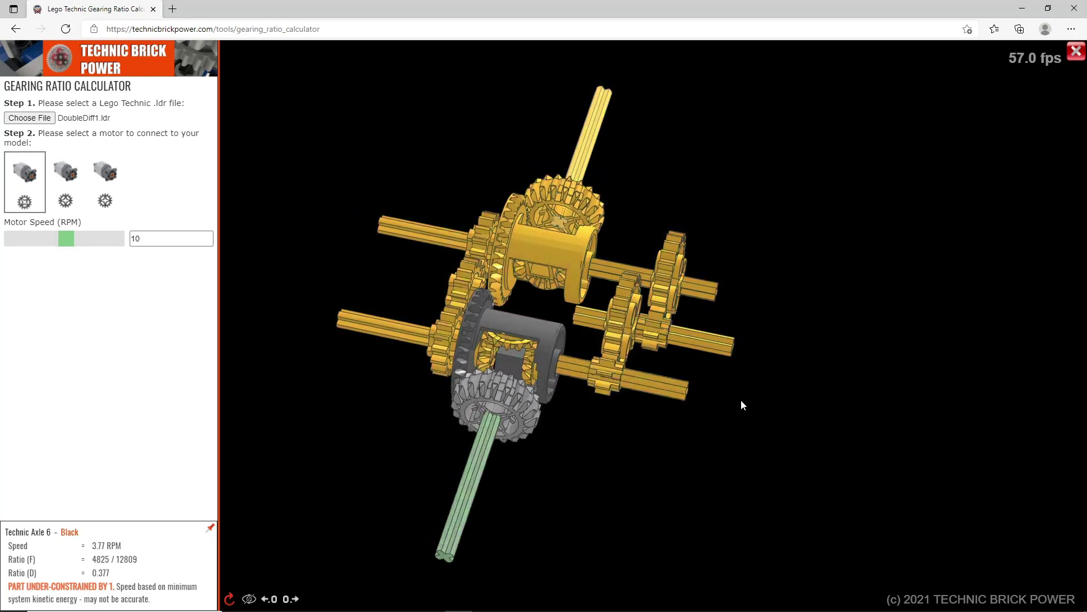
{"action": "scroll", "coordinate": [741, 399], "scroll_direction": "up", "scroll_amount": 2}
{"action": "left_click_drag", "start_coordinate": [741, 399], "coordinate": [764, 392]}
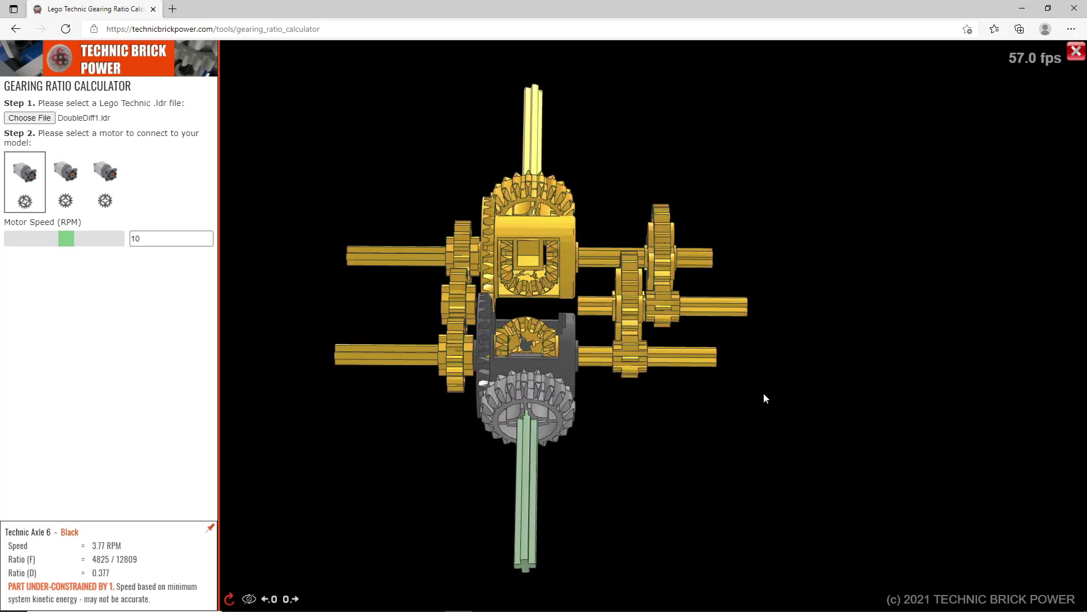
{"action": "left_click", "coordinate": [76, 201]}
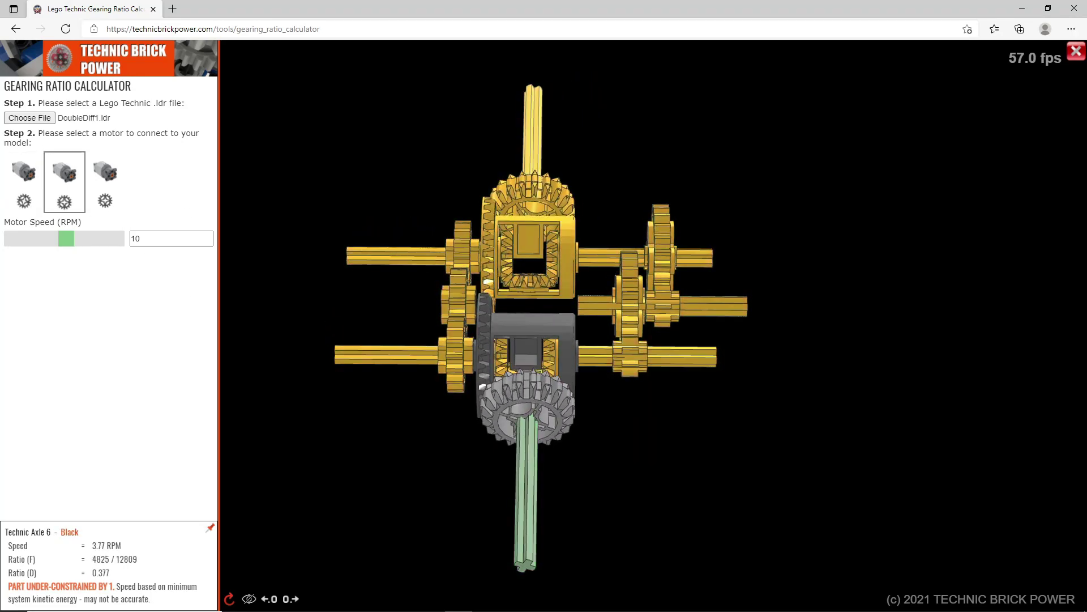
{"action": "left_click", "coordinate": [361, 354]}
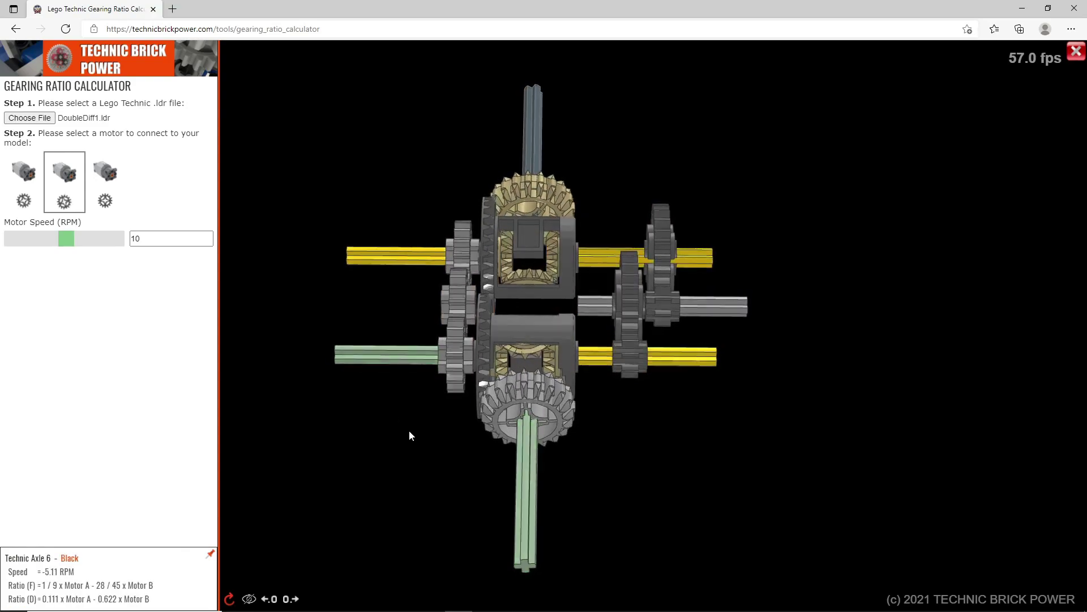
- Review the black axle's speed and its ratio to both motors while viewing the double differential from several angles
{"action": "left_click_drag", "start_coordinate": [409, 430], "coordinate": [390, 434]}
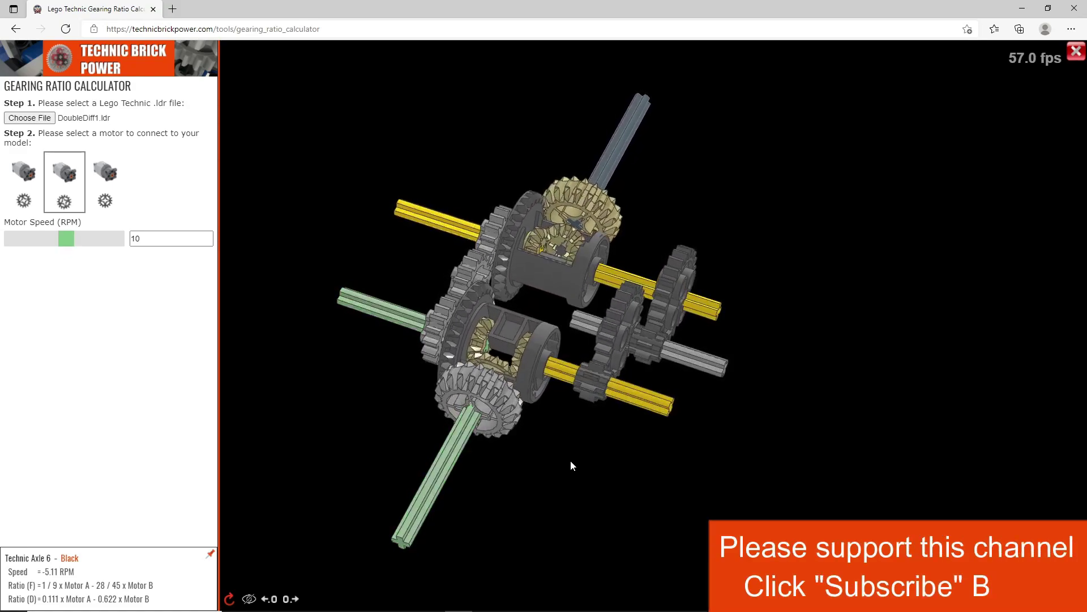
{"action": "mouse_move", "coordinate": [453, 466]}
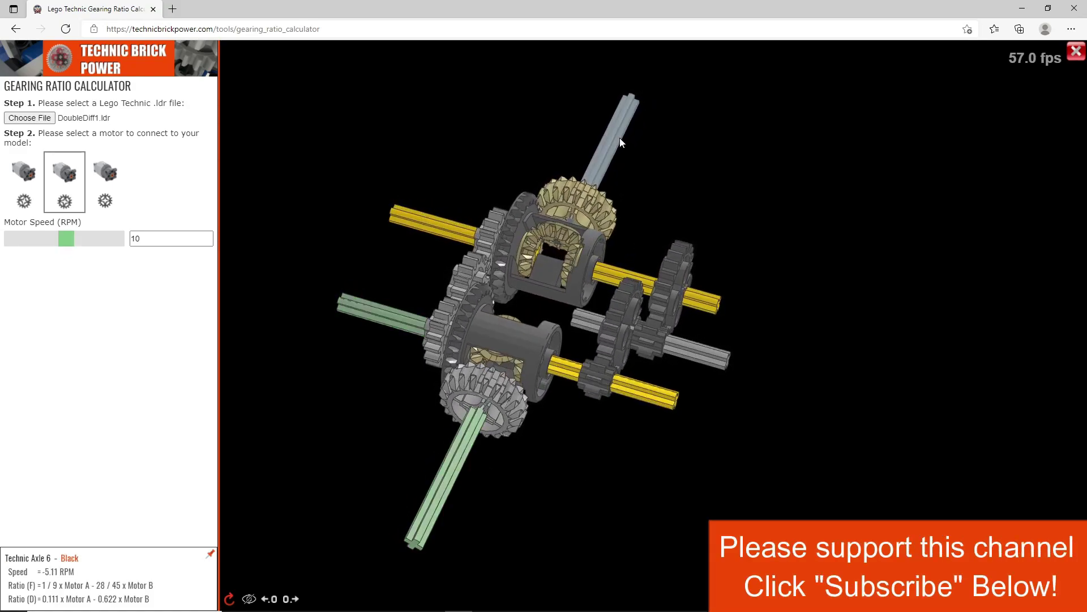
{"action": "mouse_move", "coordinate": [618, 136]}
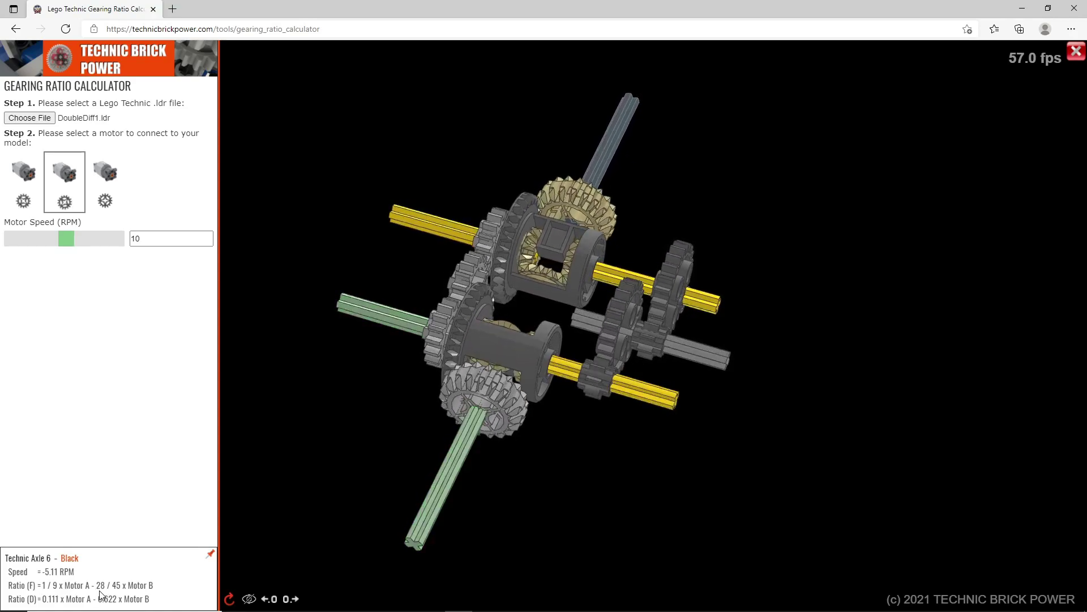
{"action": "left_click_drag", "start_coordinate": [238, 566], "coordinate": [317, 525]}
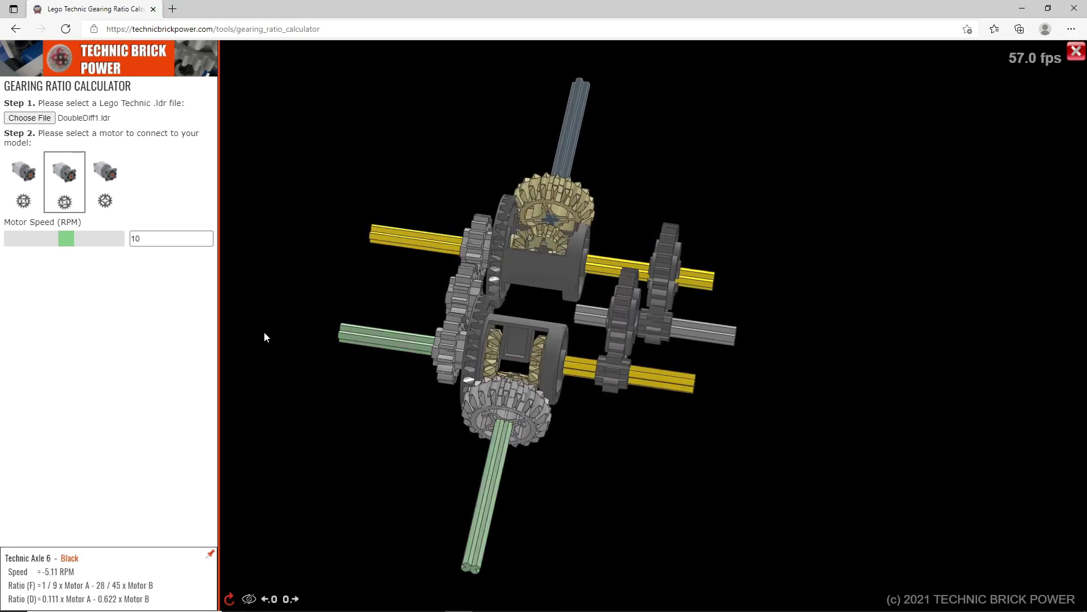
- Inspect the speed and ratio of the upper differential's yellow axles and its tan 20-tooth double bevel gear
{"action": "mouse_move", "coordinate": [380, 230]}
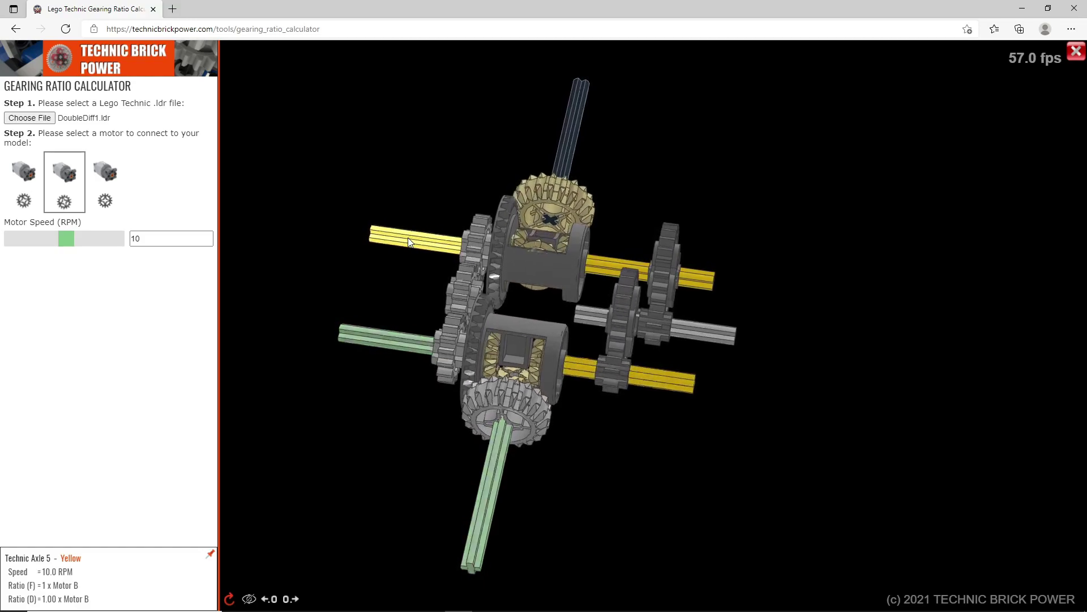
{"action": "mouse_move", "coordinate": [490, 482]}
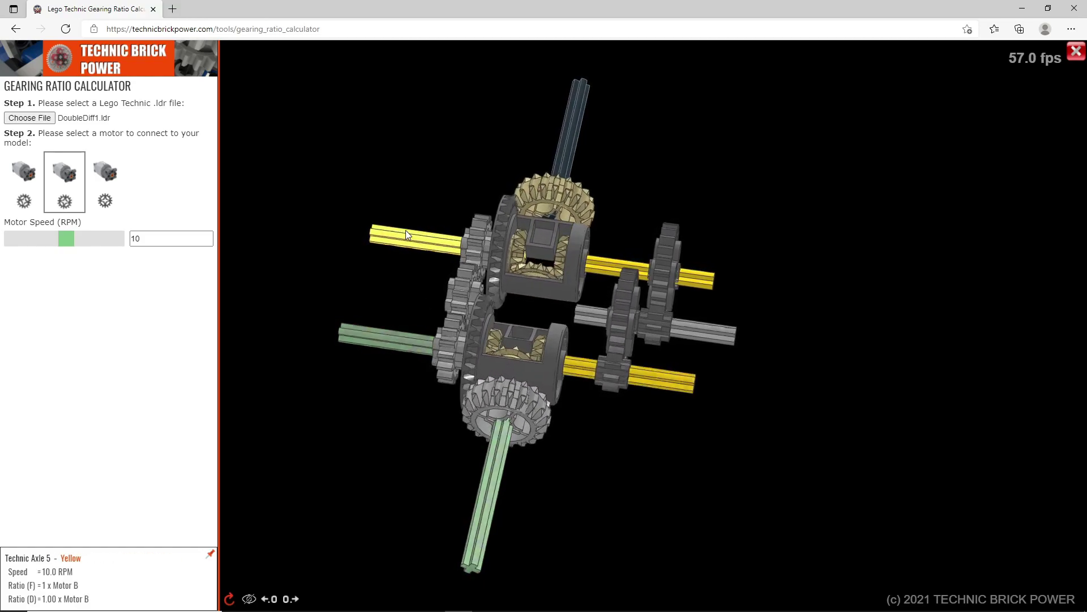
{"action": "mouse_move", "coordinate": [449, 355]}
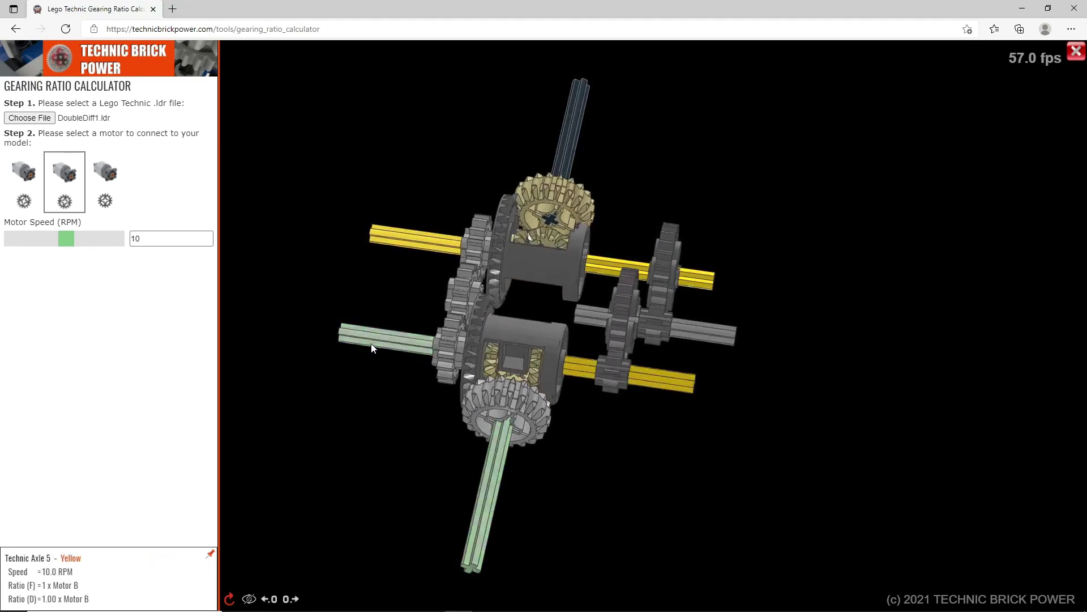
{"action": "mouse_move", "coordinate": [618, 267]}
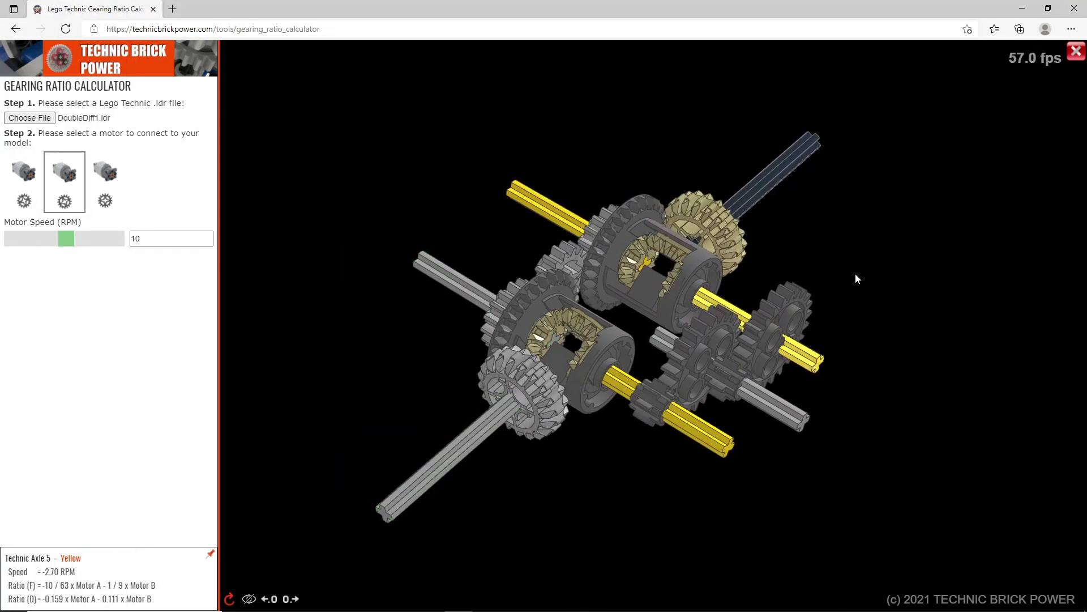
{"action": "left_click", "coordinate": [662, 194]}
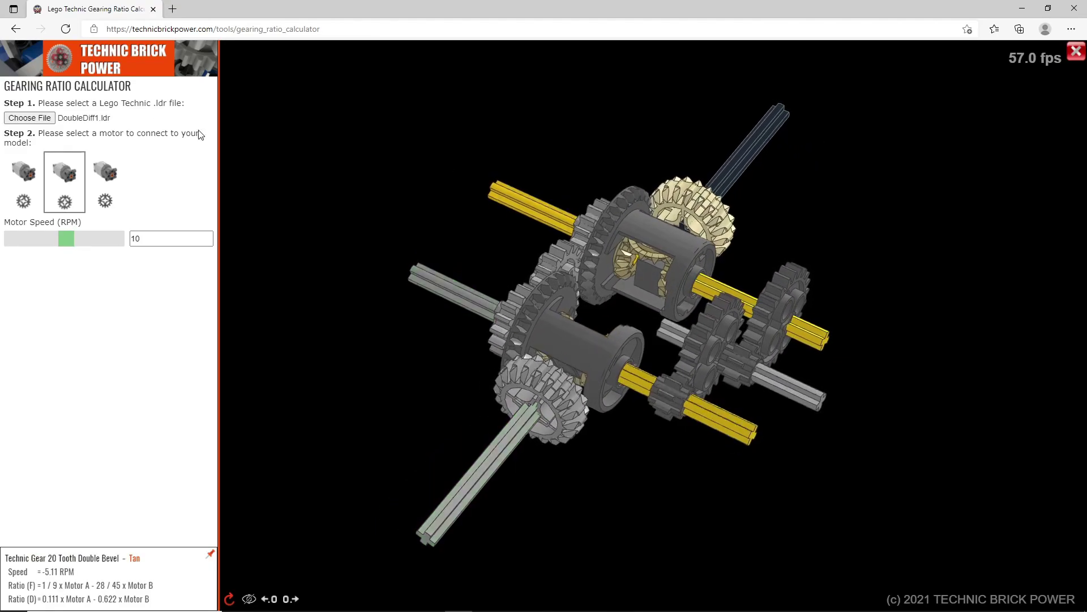
- Load the multiple-differential model multiDiff.ldr into the Gearing Ratio Calculator
{"action": "left_click", "coordinate": [29, 117]}
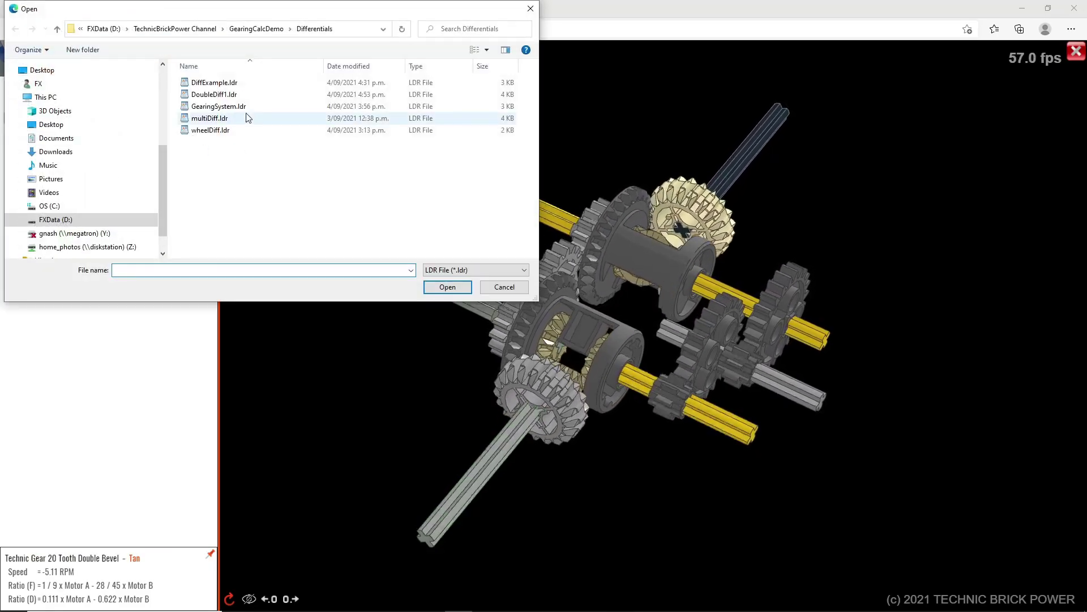
{"action": "left_click", "coordinate": [228, 118]}
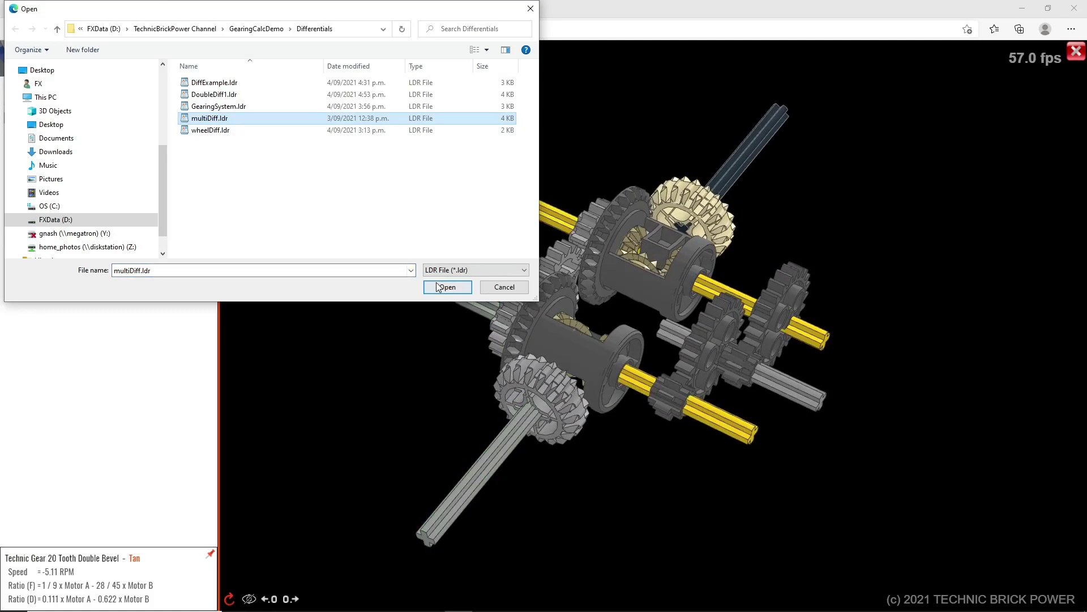
{"action": "left_click", "coordinate": [437, 287]}
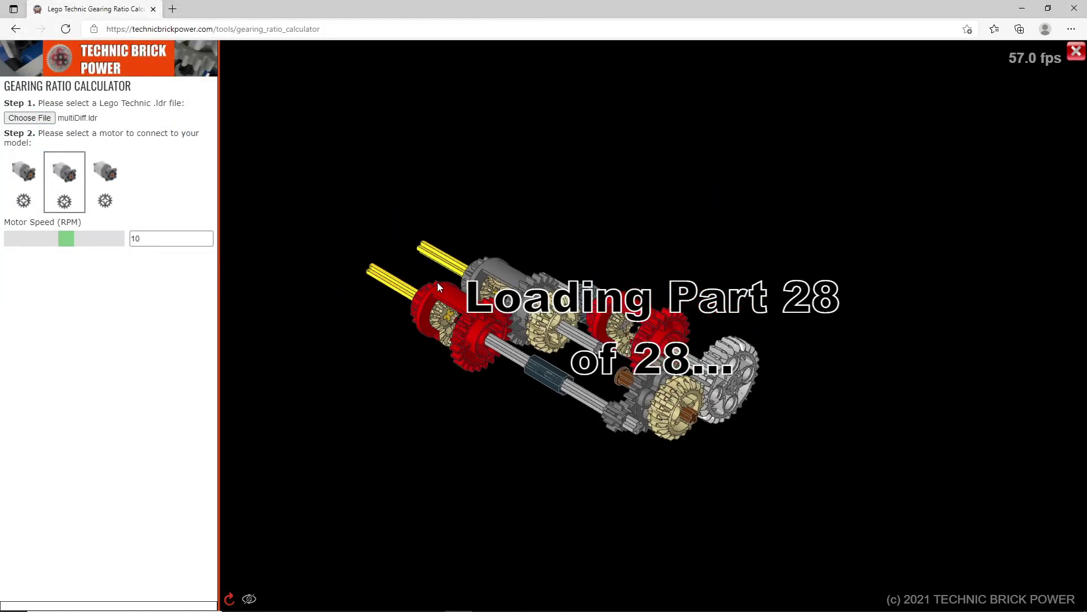
- Connect the first motor to the yellow axle without a wheel, which enters the front red differential
{"action": "scroll", "coordinate": [518, 416], "scroll_direction": "up", "scroll_amount": 3}
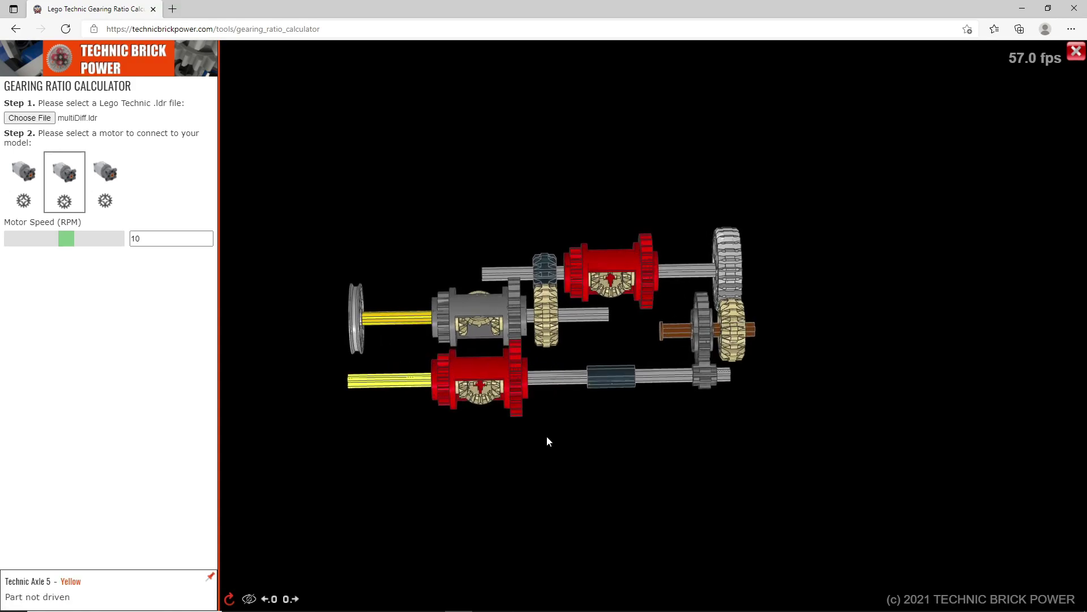
{"action": "scroll", "coordinate": [548, 441], "scroll_direction": "up", "scroll_amount": 1}
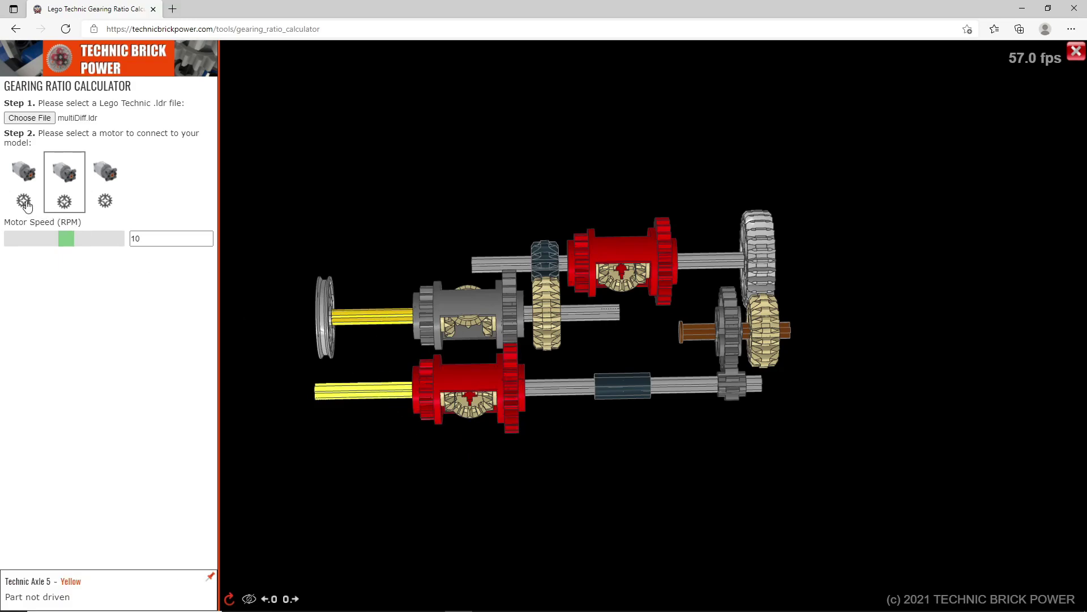
{"action": "left_click", "coordinate": [353, 391]}
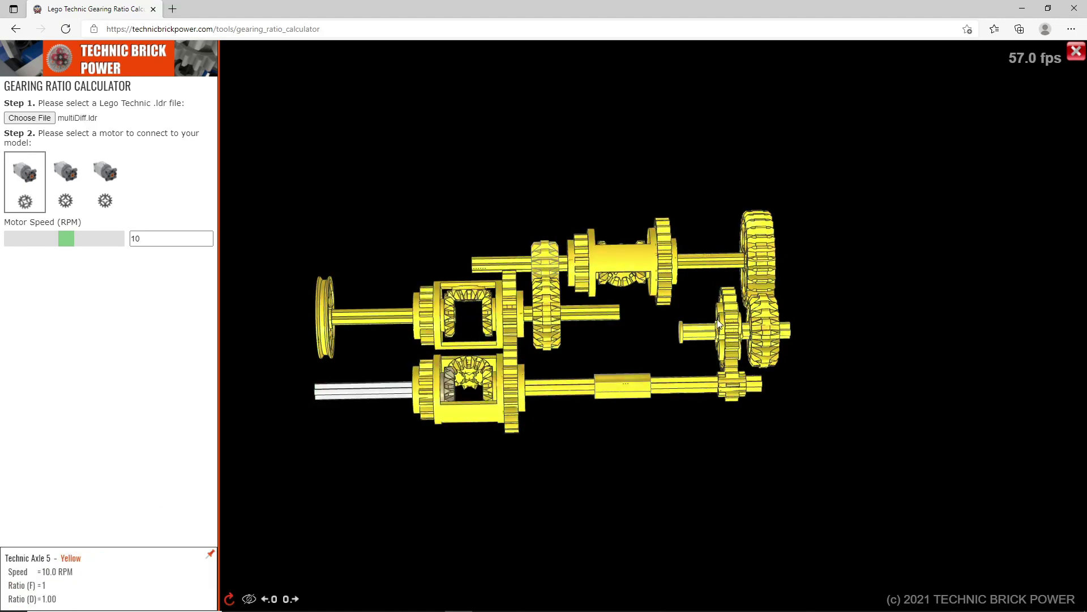
- Inspect the speed and ratio of the black axle joiner driven by the front red differential
{"action": "scroll", "coordinate": [572, 418], "scroll_direction": "up", "scroll_amount": 1}
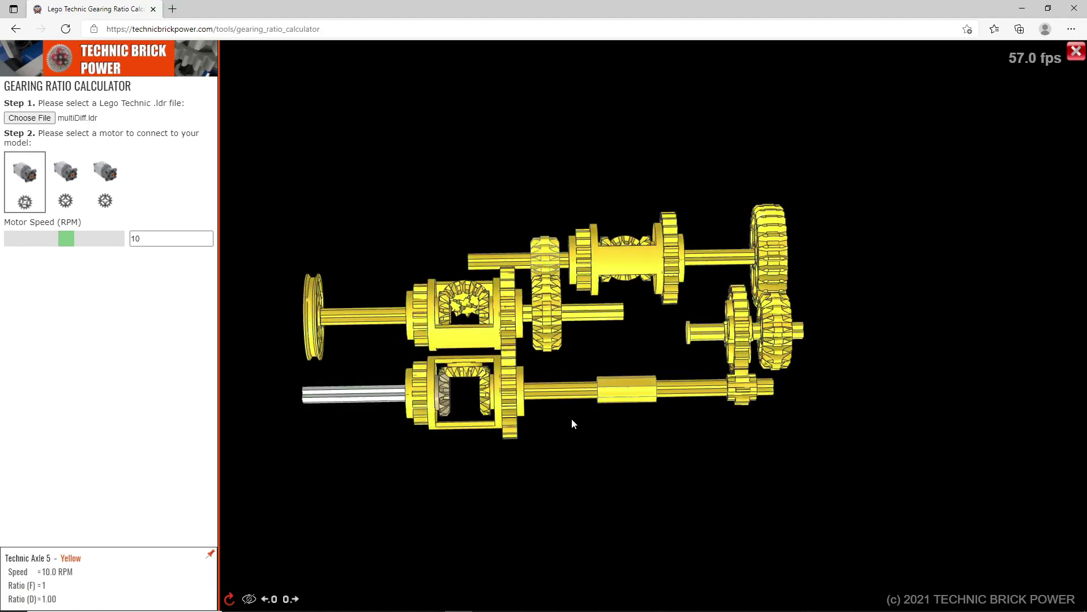
{"action": "left_click", "coordinate": [626, 388]}
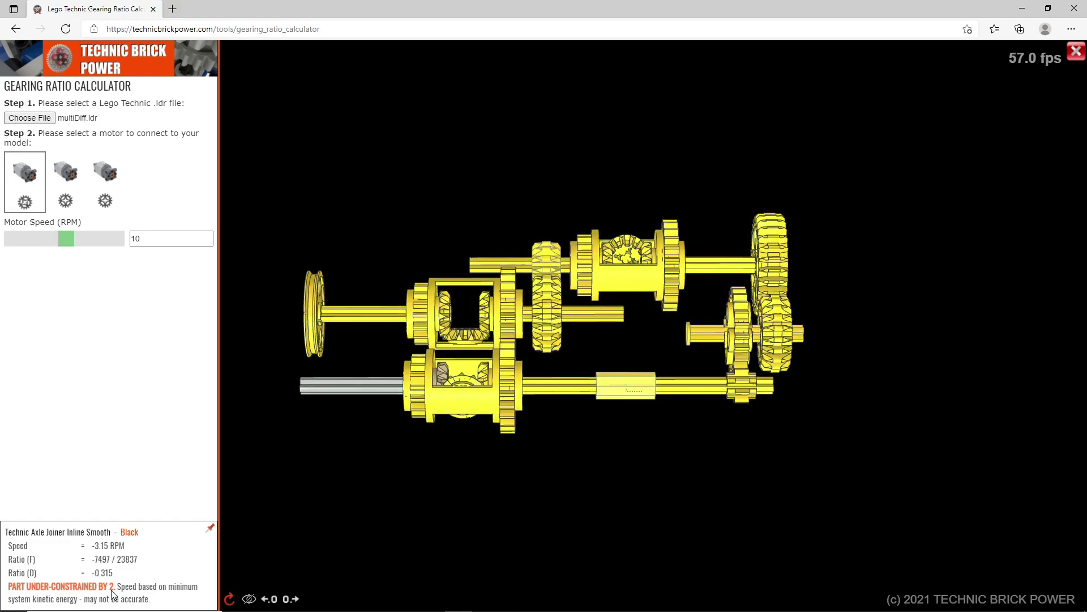
{"action": "left_click_drag", "start_coordinate": [575, 502], "coordinate": [548, 512]}
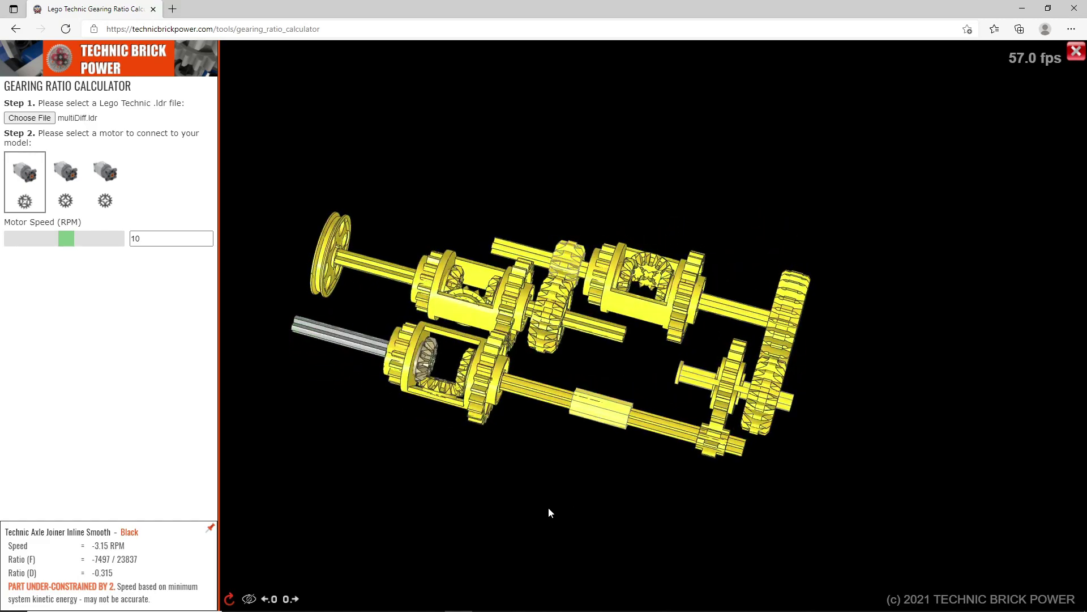
- Connect the second motor to the light bluish grey axle carrying the large tan gear, and the third motor to the brown axle
{"action": "left_click", "coordinate": [64, 193]}
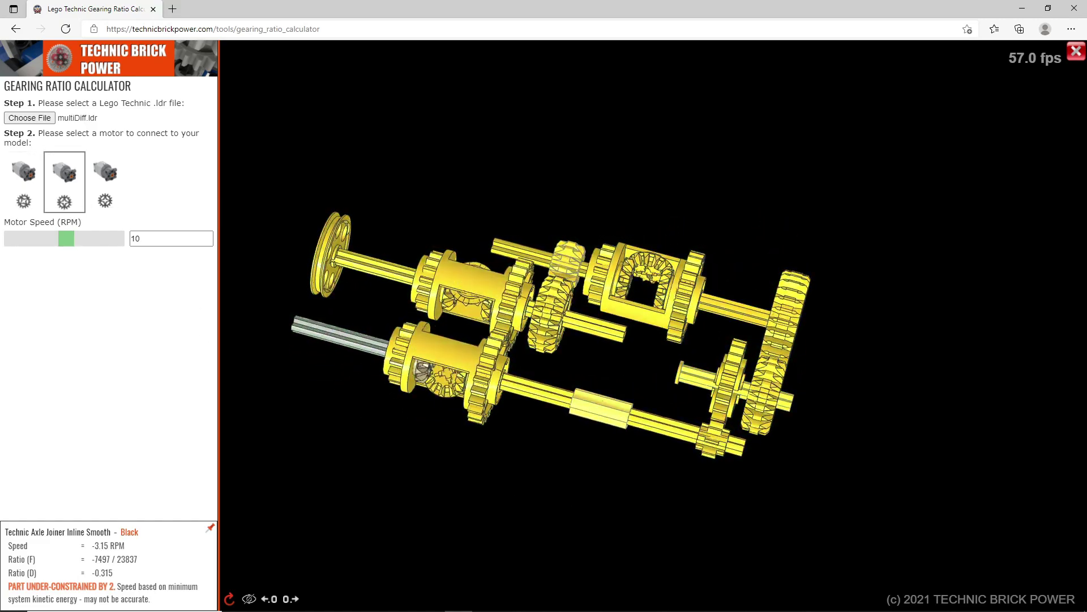
{"action": "left_click", "coordinate": [595, 330]}
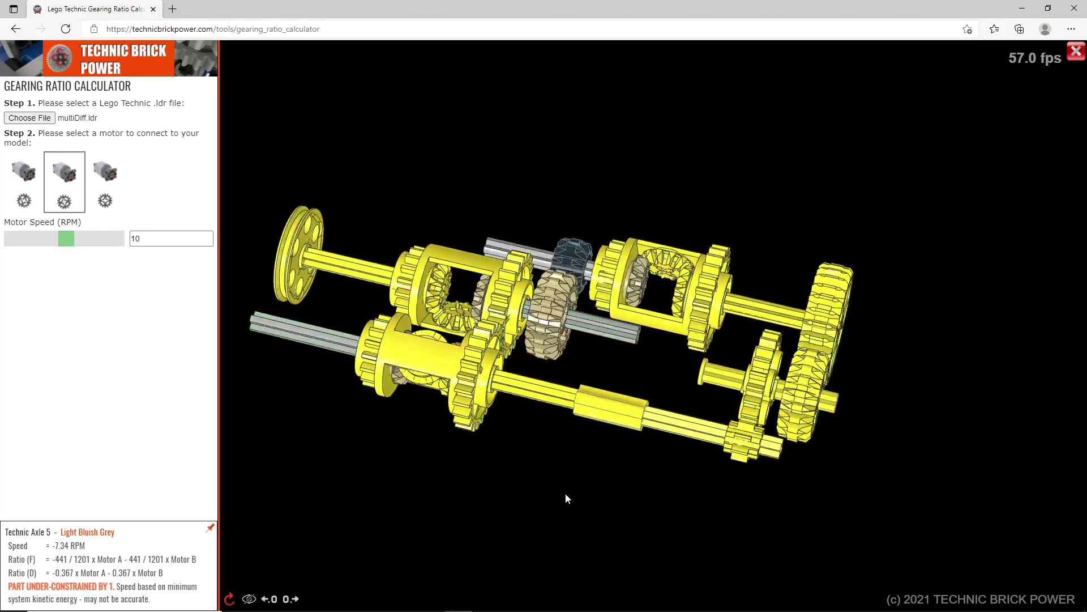
{"action": "left_click", "coordinate": [105, 181]}
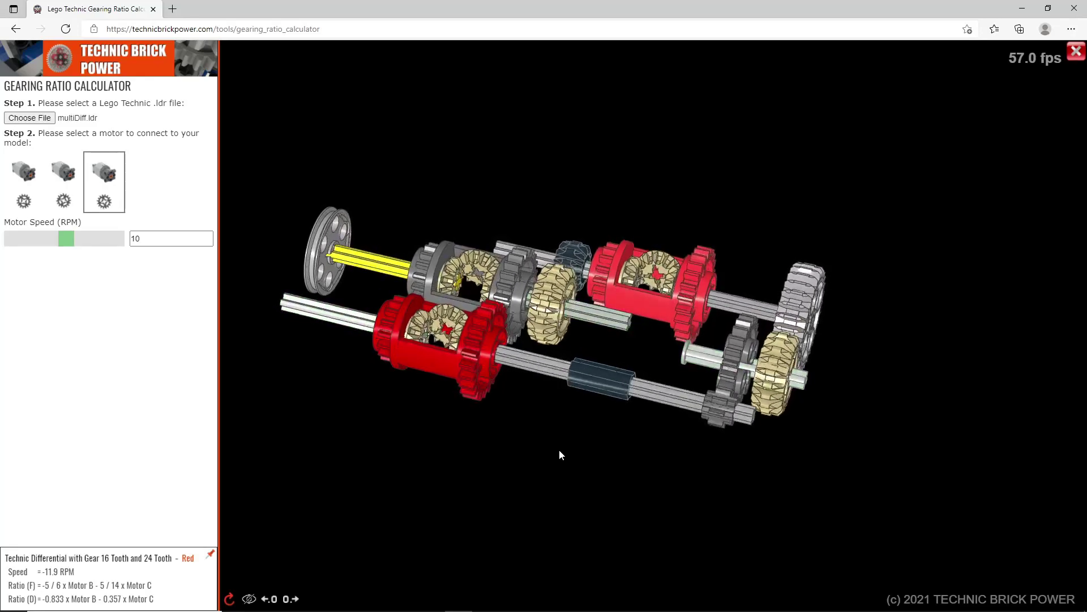
{"action": "left_click_drag", "start_coordinate": [558, 455], "coordinate": [542, 474]}
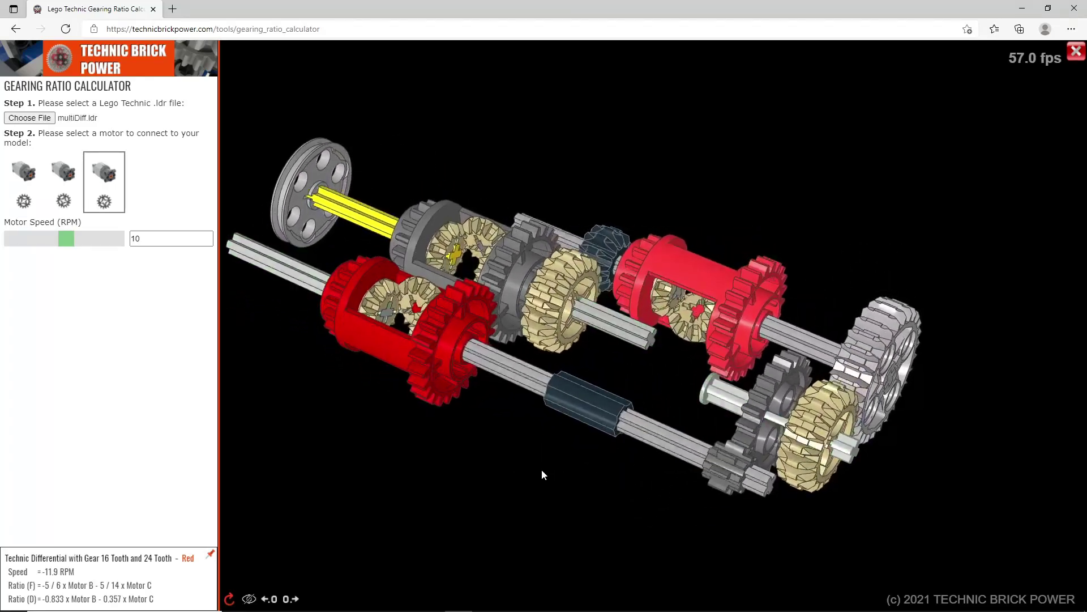